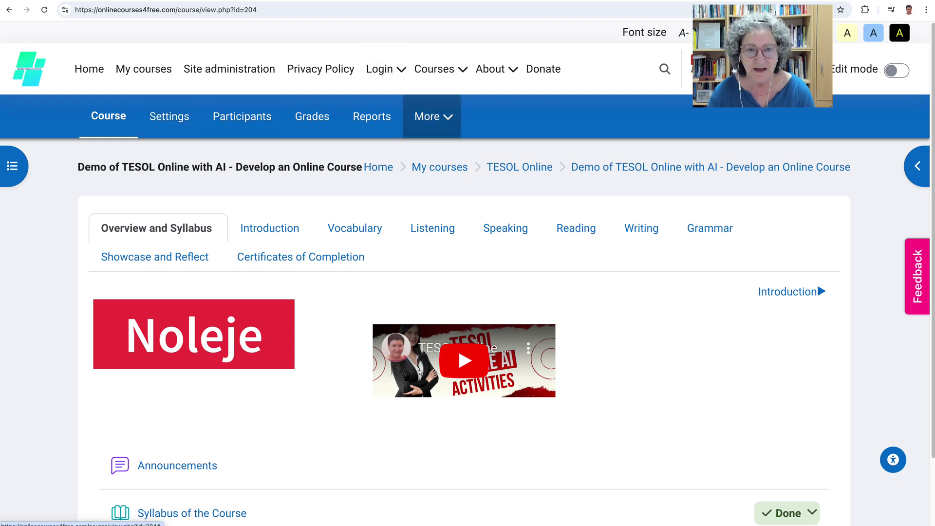
Open the Nolej library of the TESOL Online with AI demo course.
left_click(429, 117)
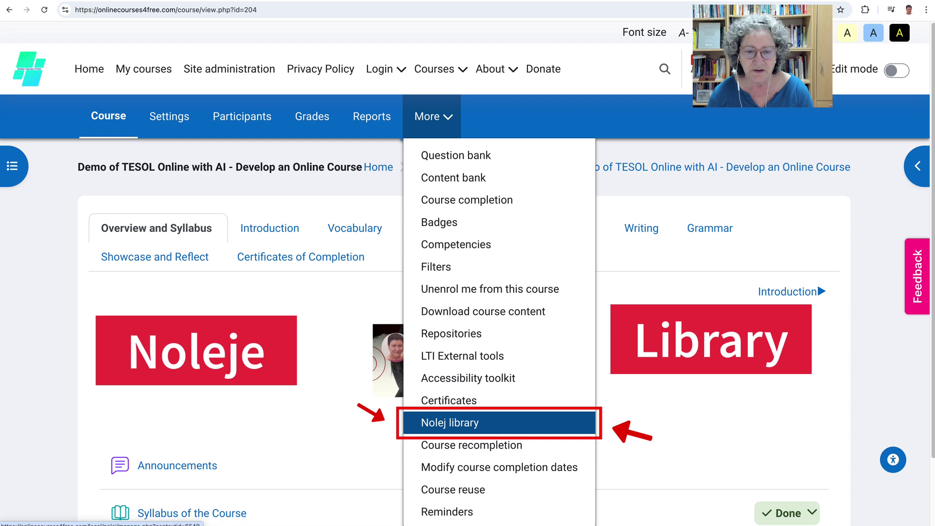
left_click(450, 423)
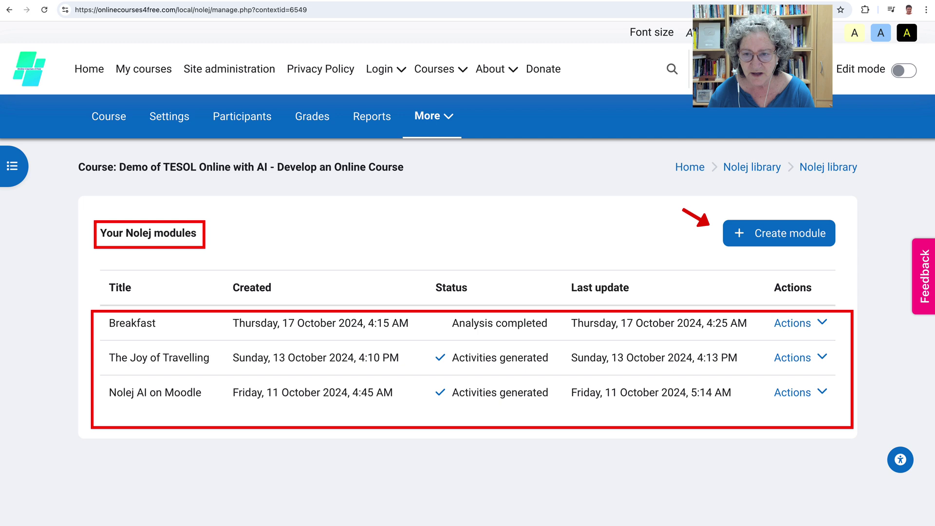
Check which actions are offered for the Breakfast, The Joy of Travelling and Nolej AI on Moodle modules.
left_click(799, 323)
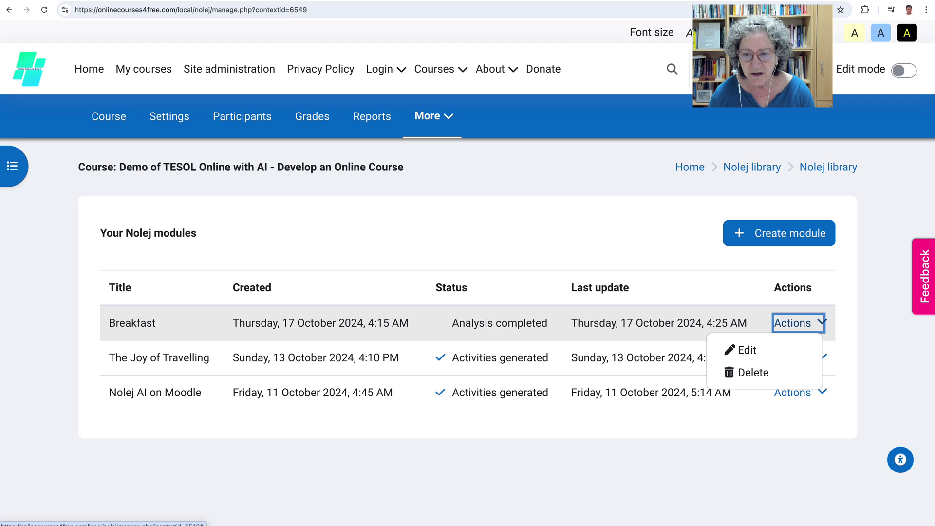
left_click(799, 323)
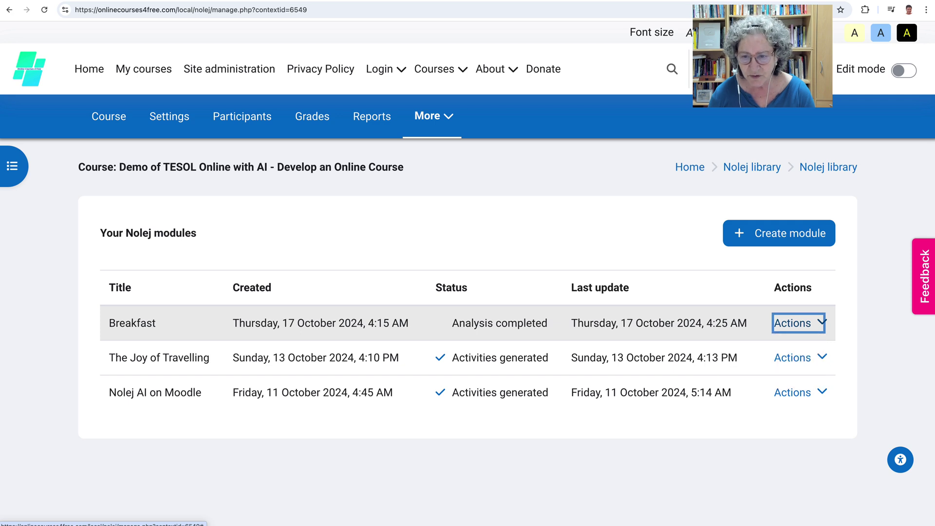
left_click(799, 323)
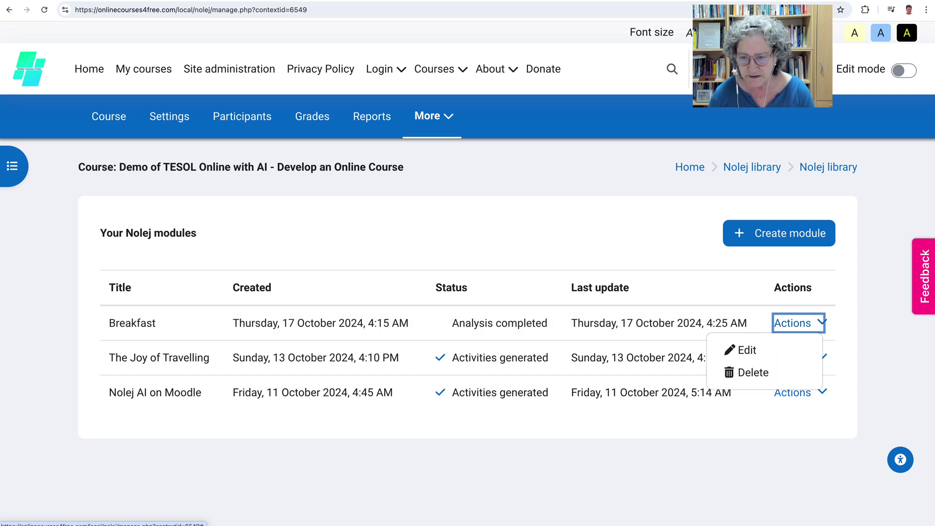
left_click(845, 359)
left_click(799, 357)
key("Down")
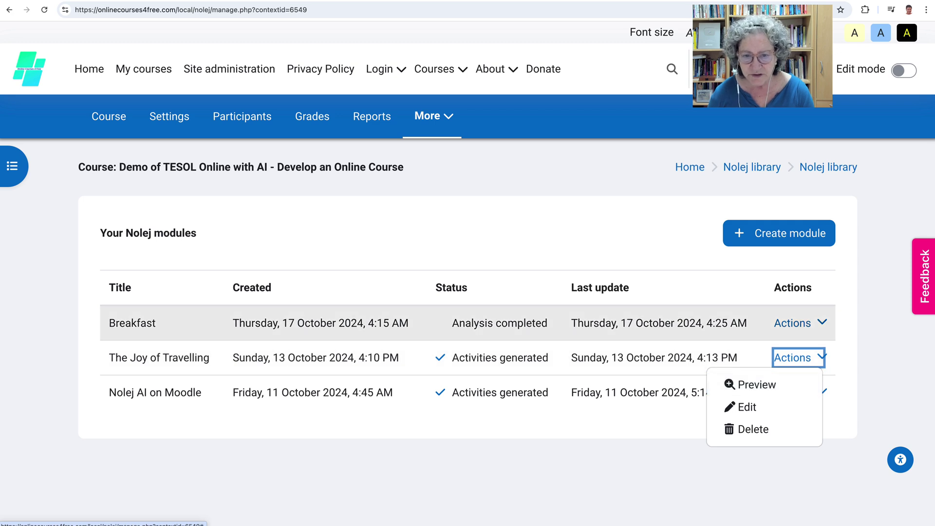
left_click(798, 323)
left_click(799, 393)
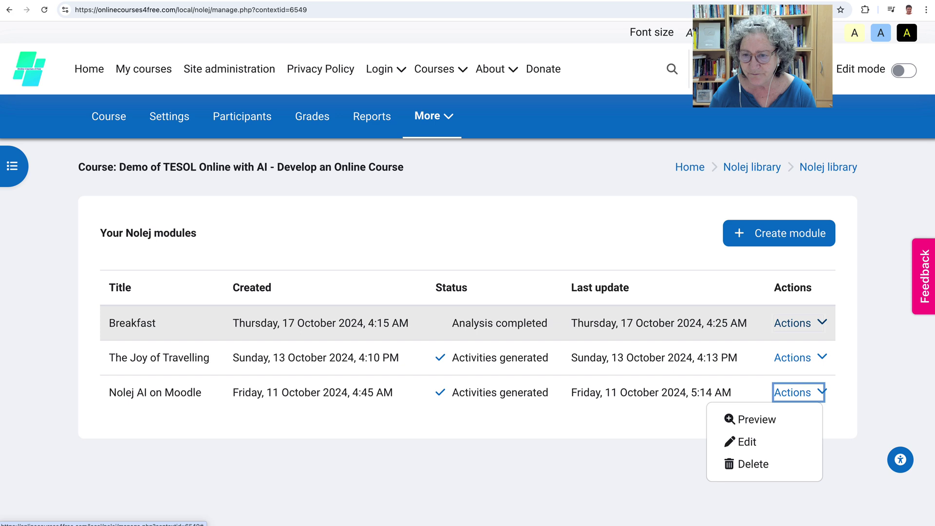
Open the Breakfast module for editing, review its generated questions and save them.
left_click(799, 323)
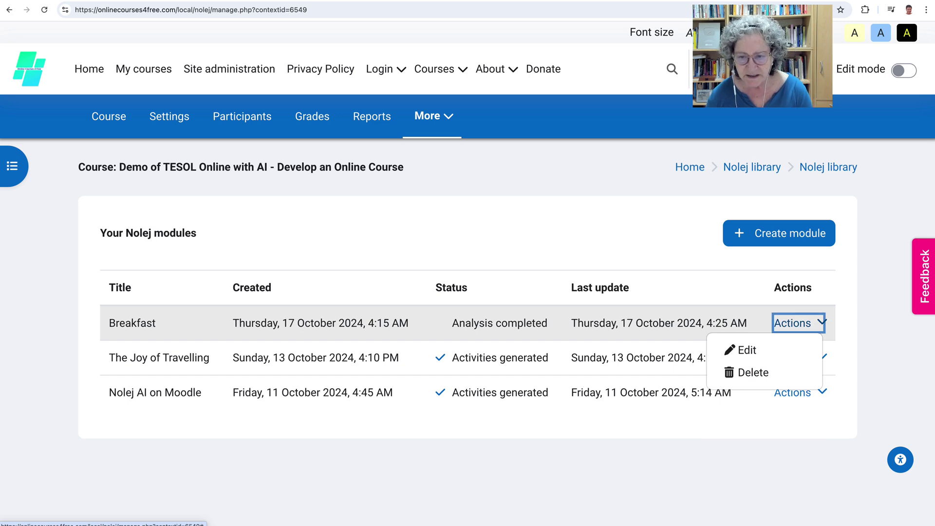
left_click(745, 350)
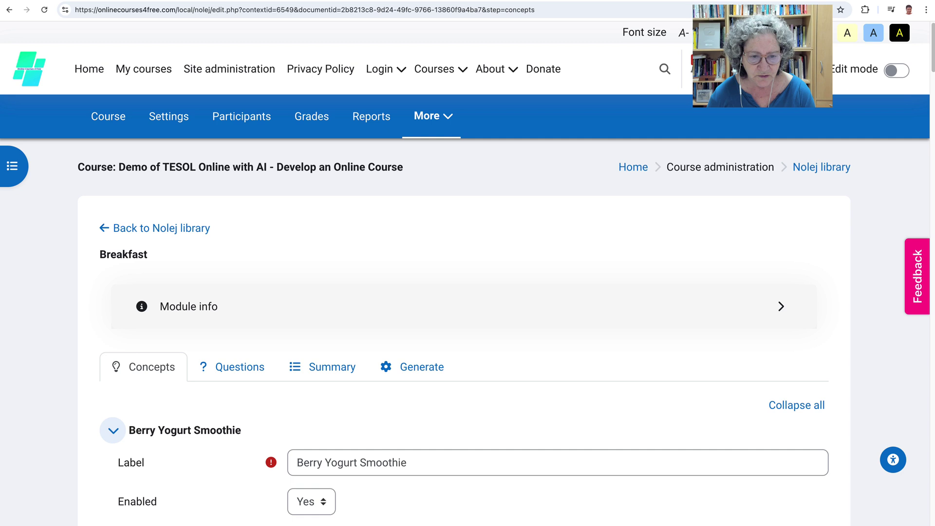
scroll(463, 317, "down", 3)
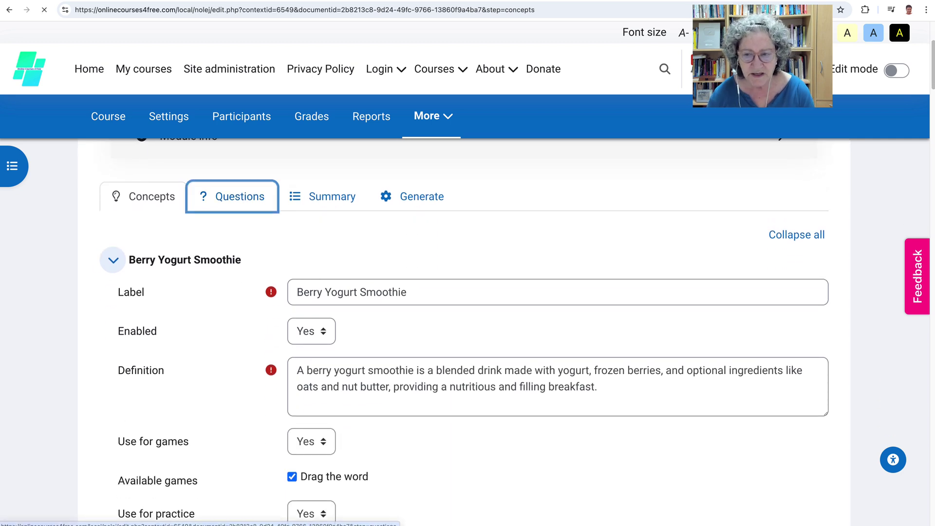
left_click(232, 196)
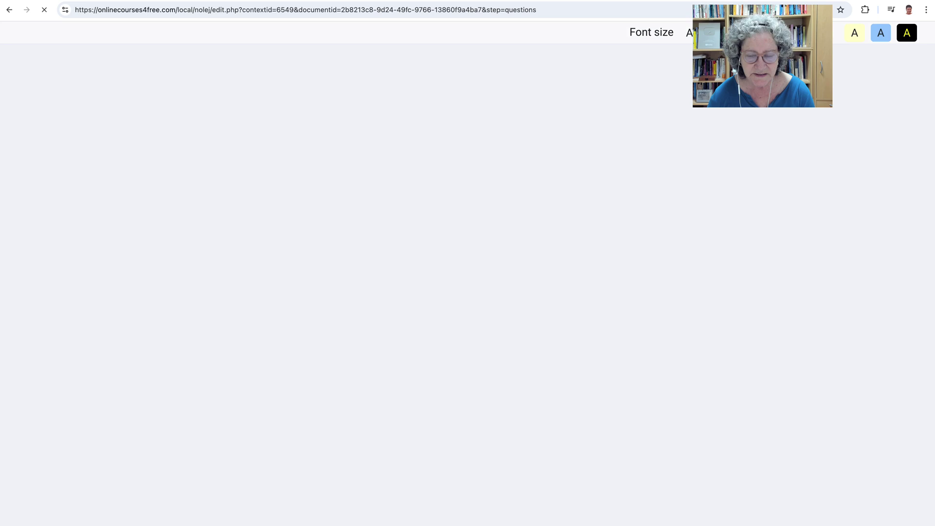
scroll(467, 332, "down", 3)
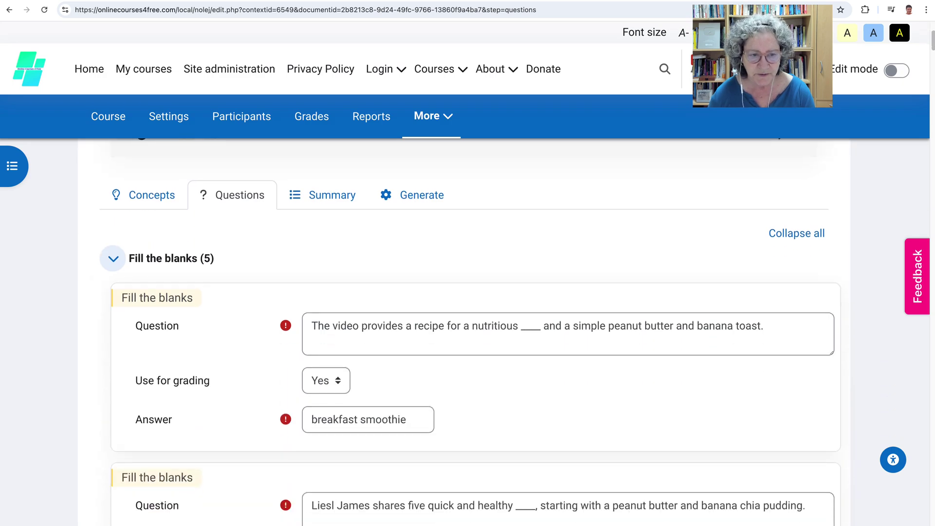
scroll(467, 332, "down", 10)
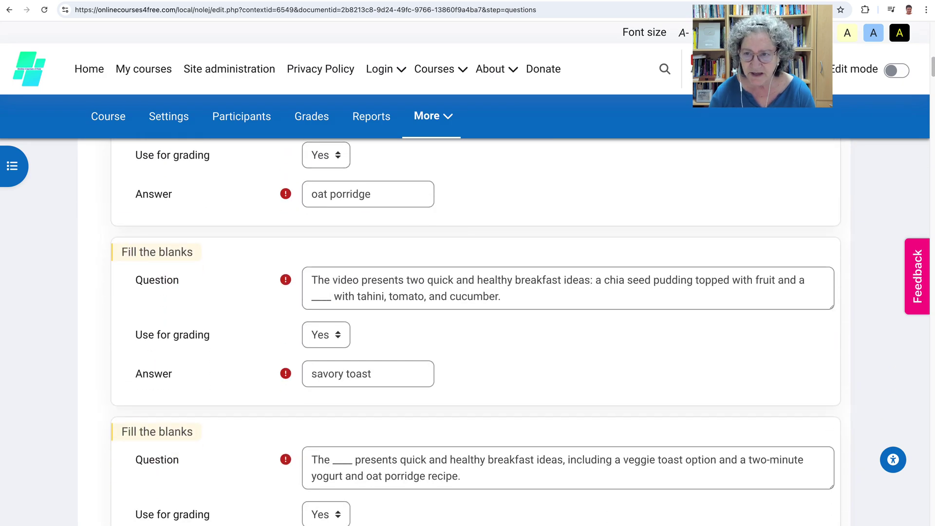
scroll(468, 331, "down", 20)
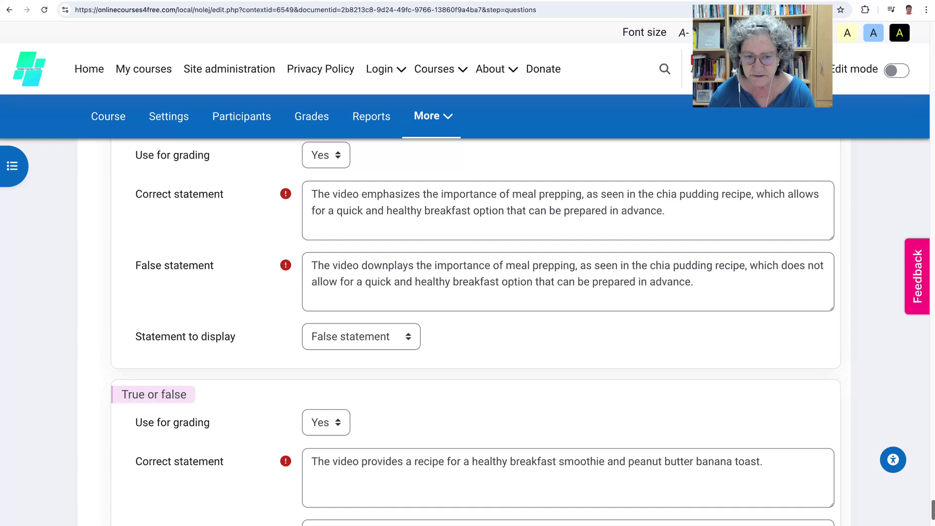
scroll(467, 331, "down", 5)
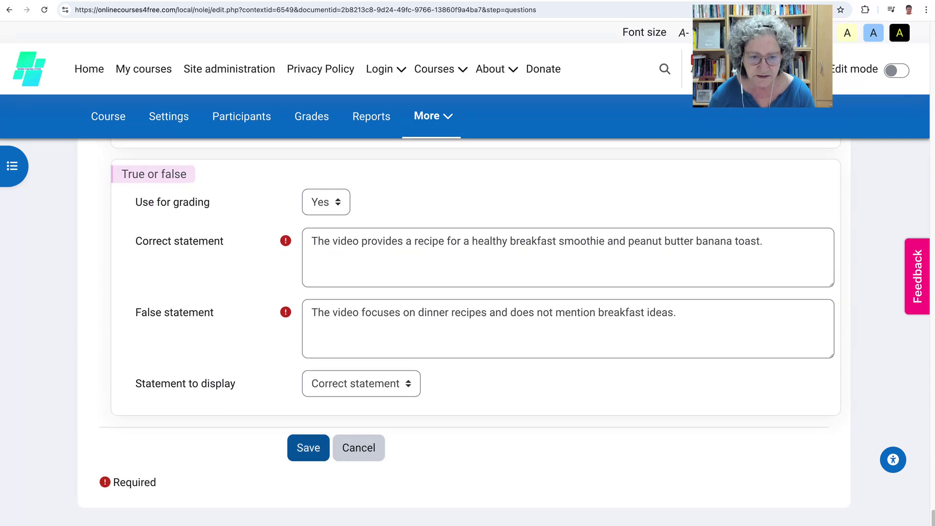
left_click(309, 448)
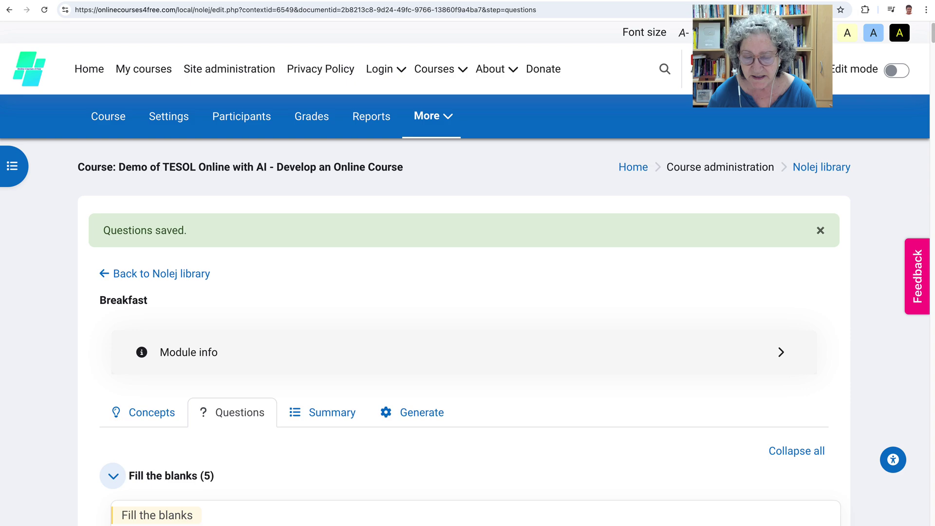
Review the Breakfast module's summary and key points and save them.
left_click(322, 412)
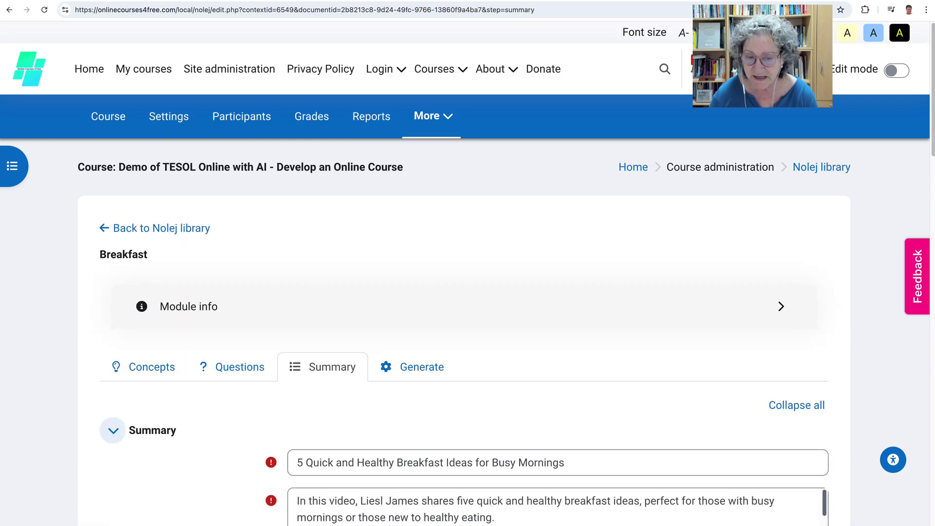
scroll(463, 332, "down", 20)
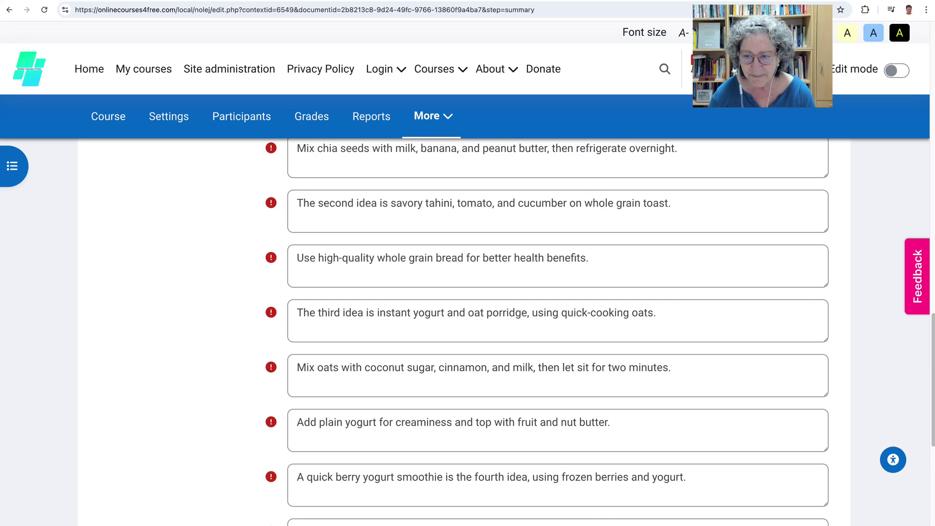
scroll(463, 331, "down", 7)
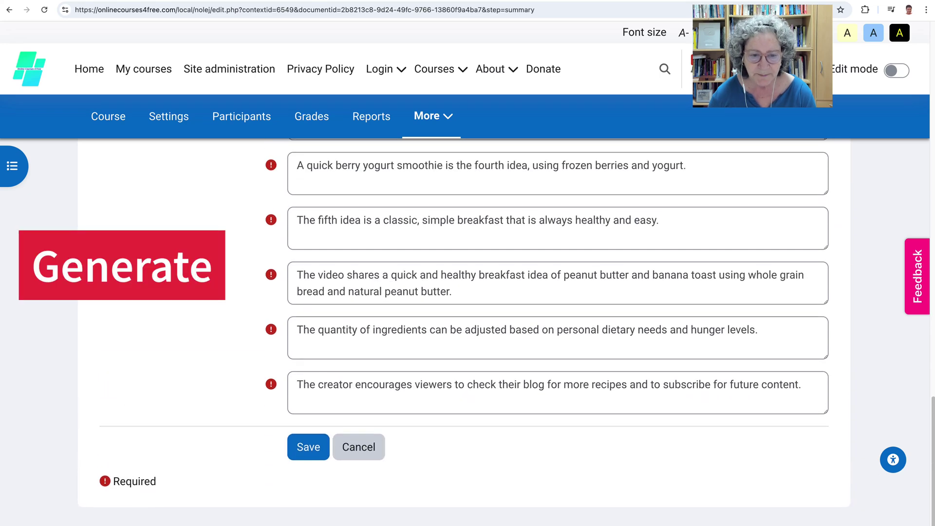
left_click(308, 448)
key("Return")
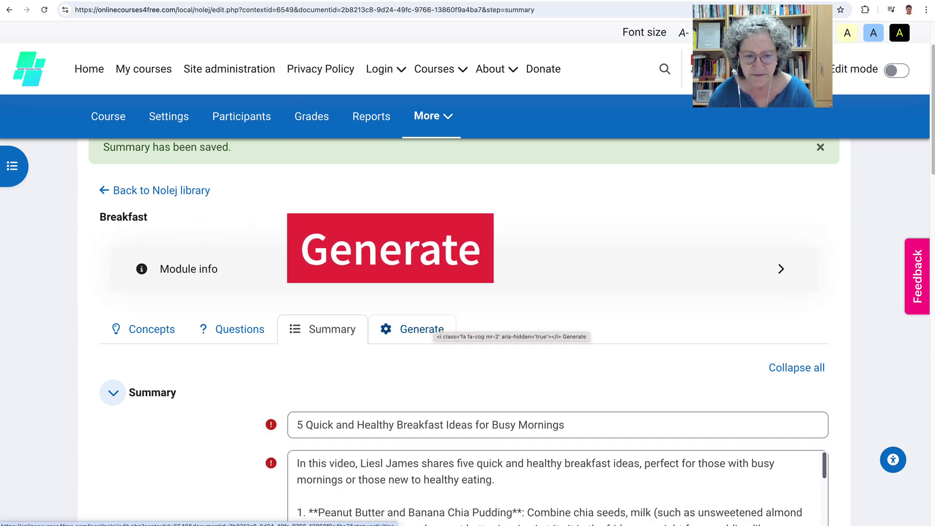
Generate the activities for the Breakfast module.
left_click(422, 329)
scroll(558, 331, "down", 20)
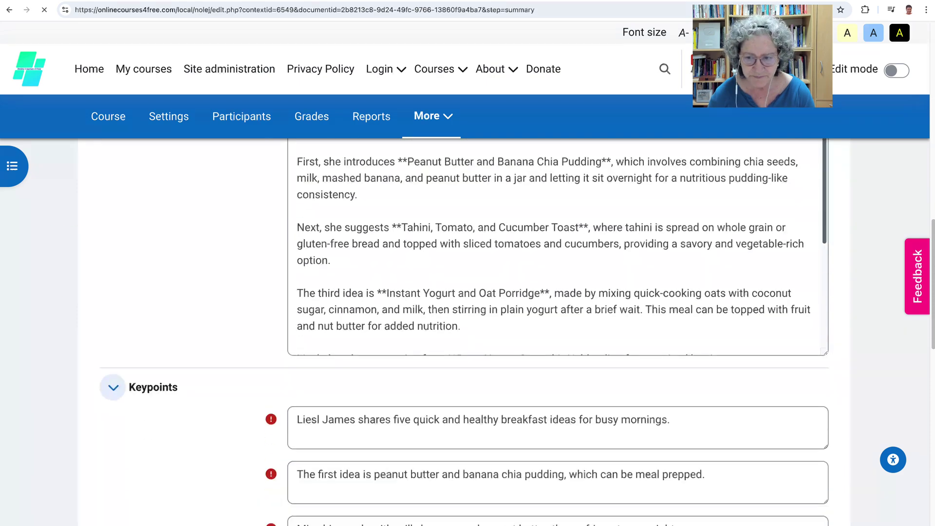
scroll(558, 331, "down", 8)
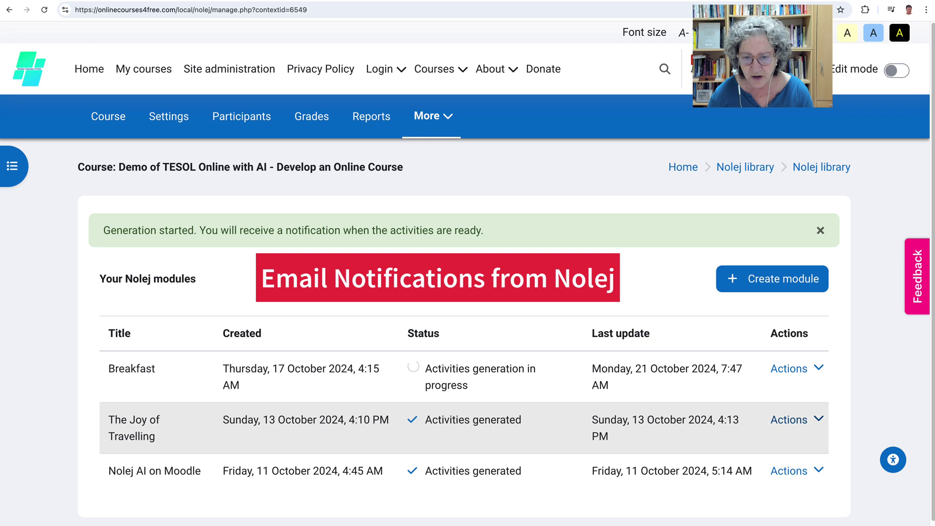
Preview The Joy of Travelling module and look through the generated H5P files in the course's content bank.
left_click(796, 420)
left_click(790, 419)
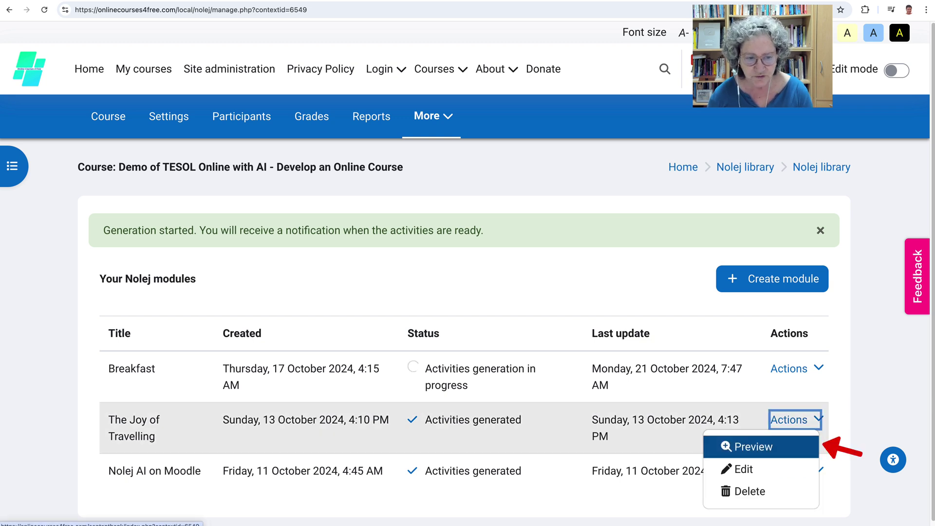
left_click(753, 447)
scroll(462, 453, "down", 3)
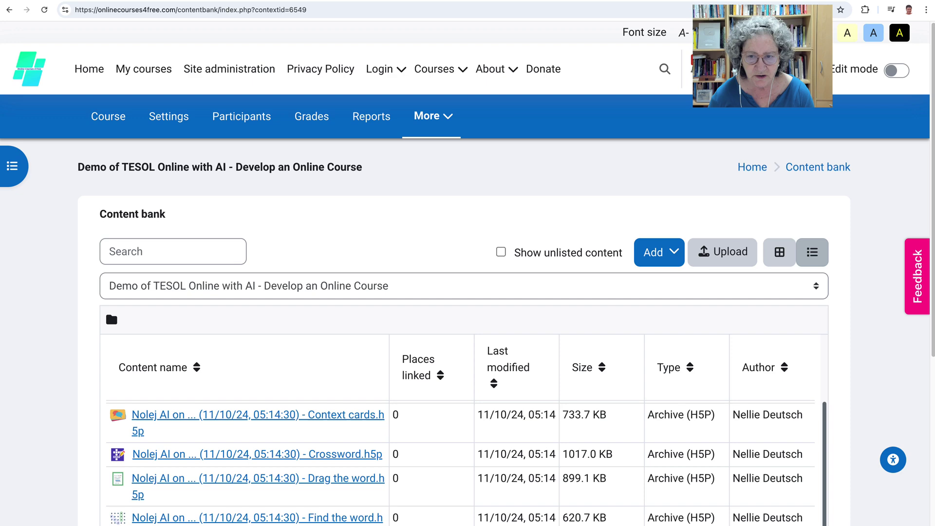
scroll(463, 341, "down", 10)
scroll(463, 292, "up", 5)
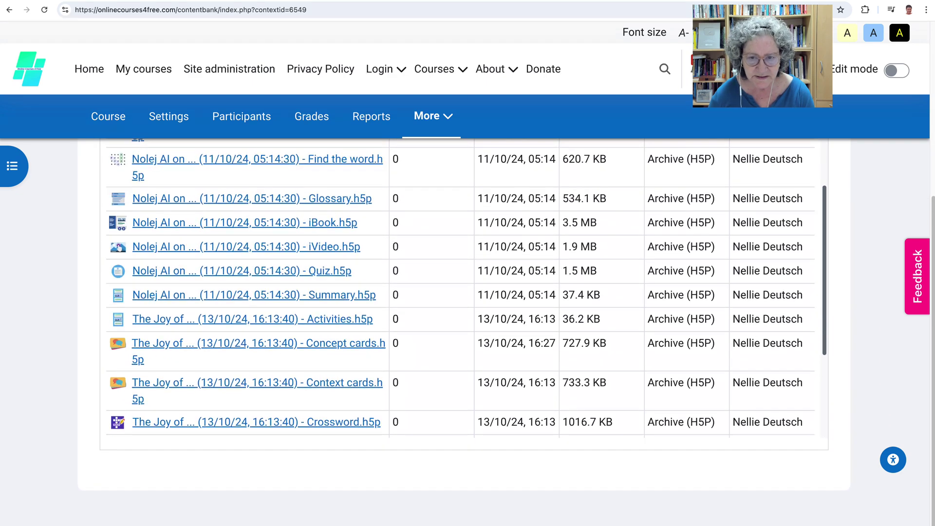
scroll(462, 341, "up", 10)
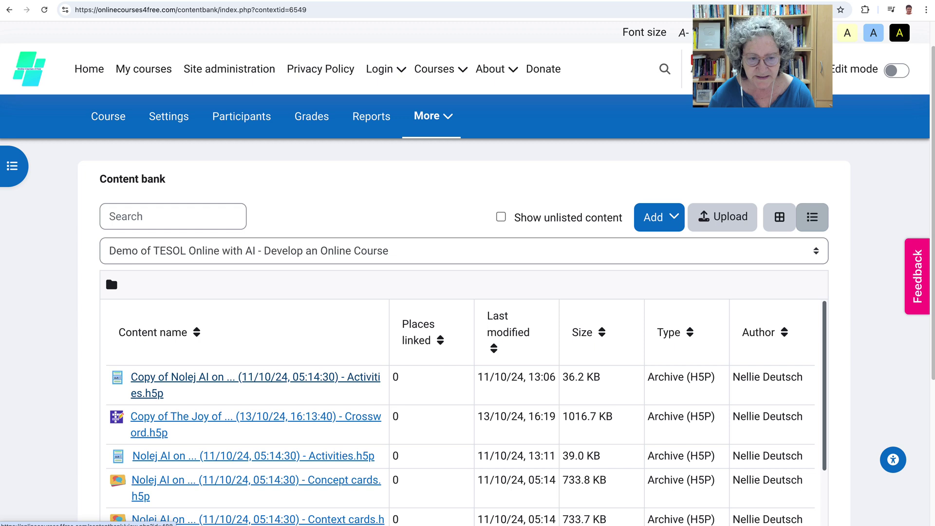
Open the Nolej AI iBook.h5p file from the content bank and download it.
scroll(247, 414, "down", 5)
left_click(246, 446)
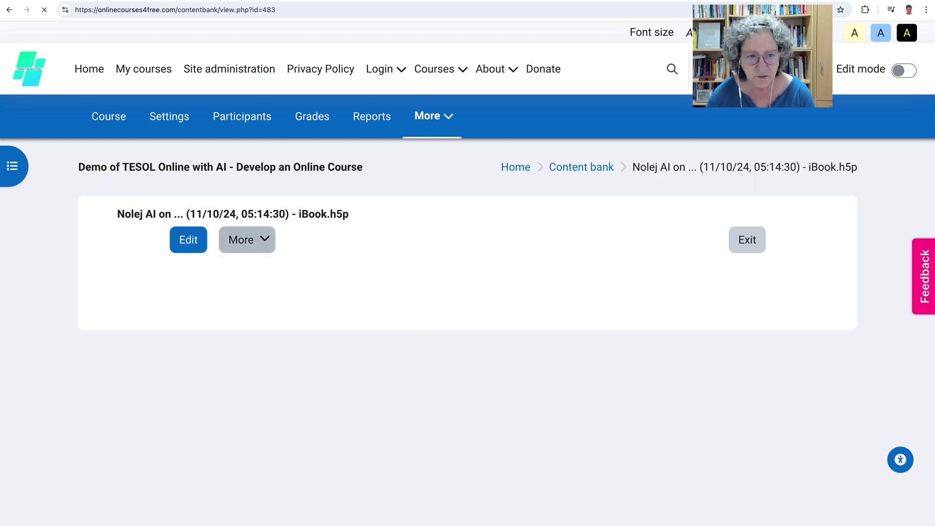
left_click(247, 239)
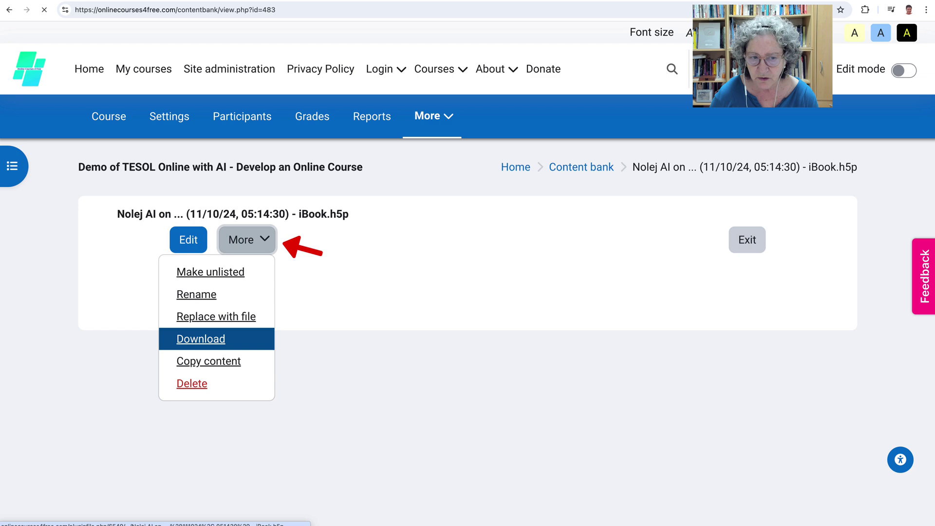
left_click(200, 339)
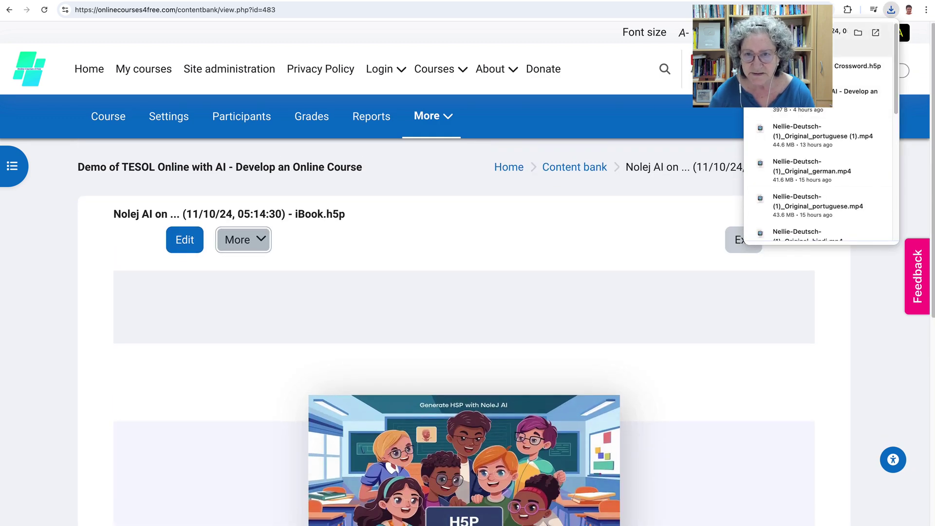
Return to the course main page and turn on edit mode.
left_click(108, 116)
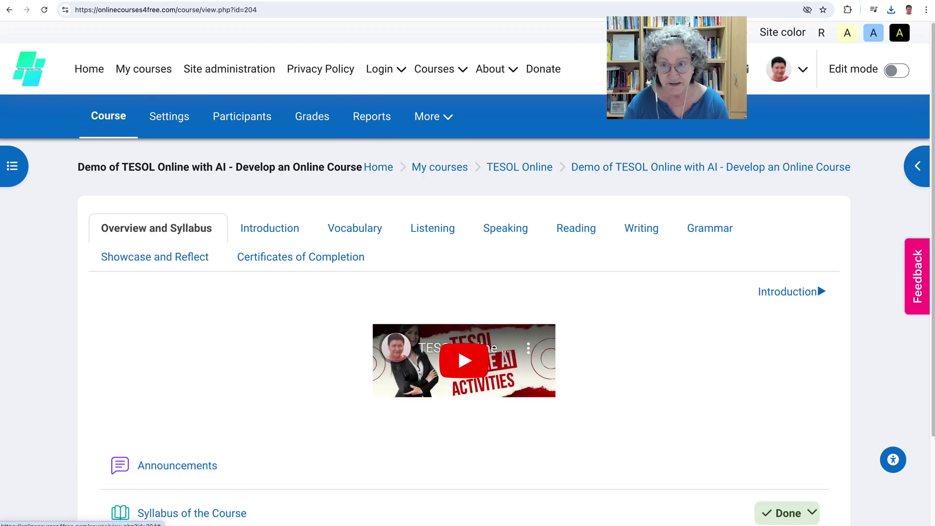
left_click(897, 71)
scroll(465, 292, "down", 2)
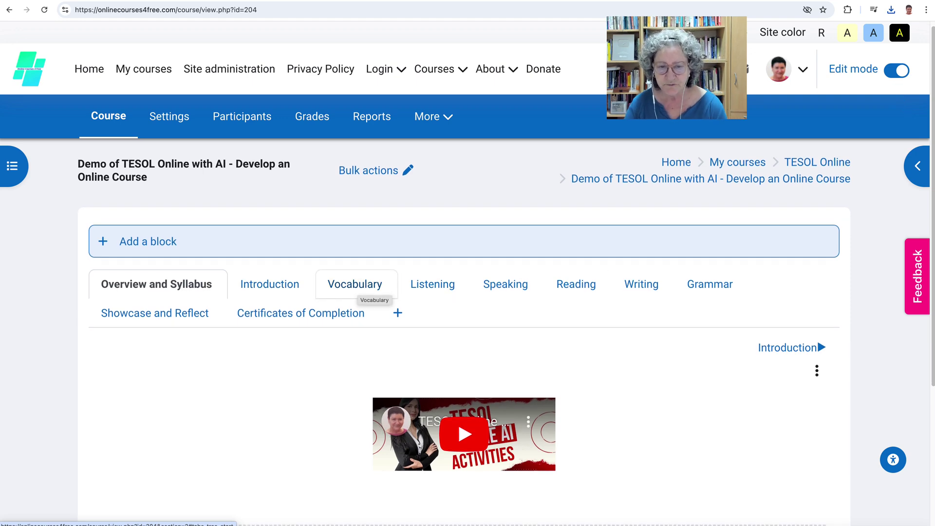
Open the form for a new H5P activity from the end of the Vocabulary section.
left_click(356, 289)
scroll(817, 142, "down", 10)
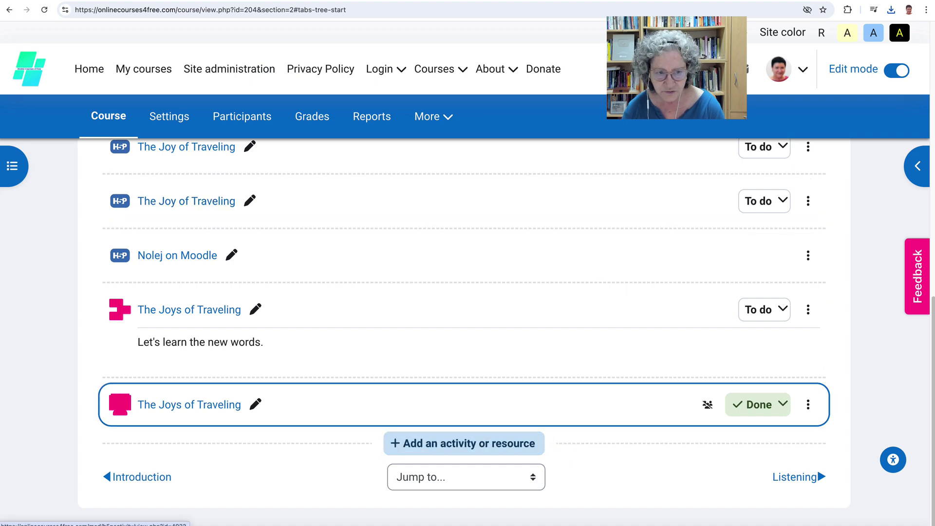
left_click(464, 444)
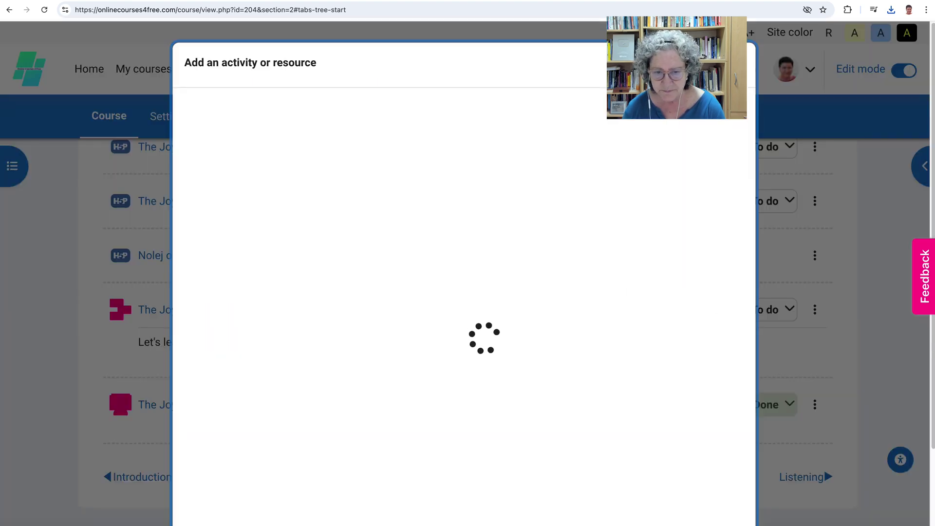
scroll(419, 311, "down", 3)
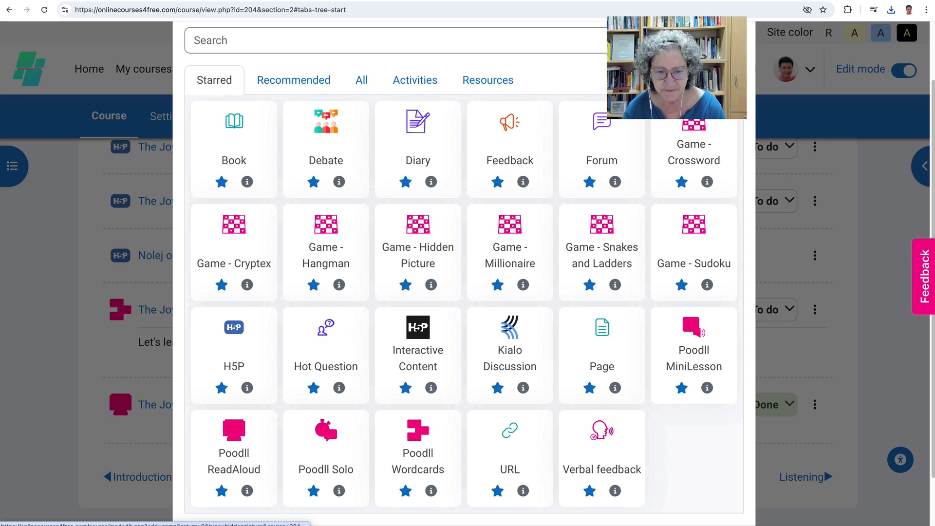
scroll(406, 322, "up", 1)
left_click(234, 297)
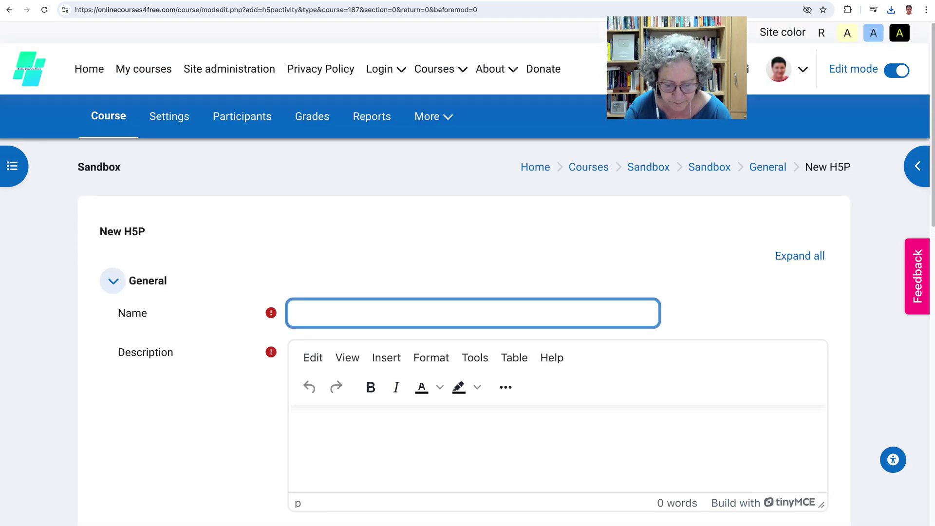
Enter Breakfast as both the name and the description of the new H5P activity.
type("Breakf")
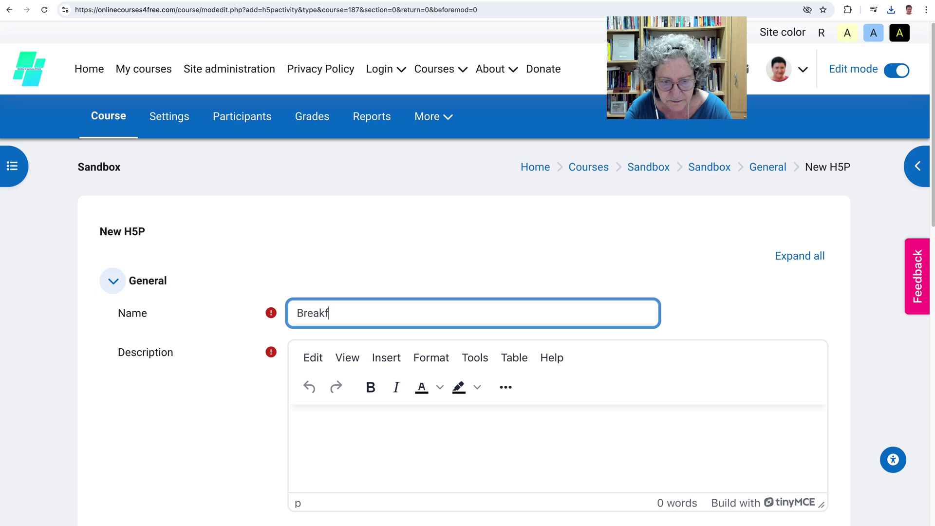
type("ast")
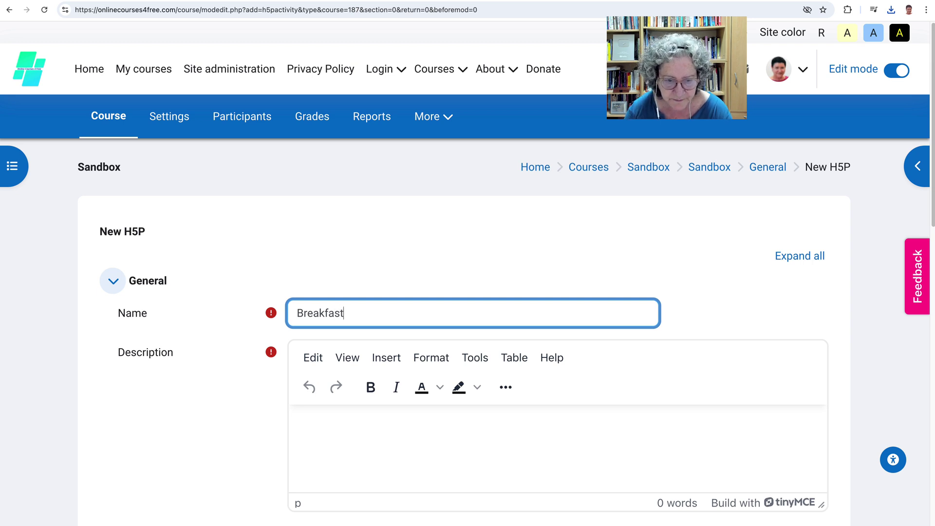
key("Tab")
type("Break")
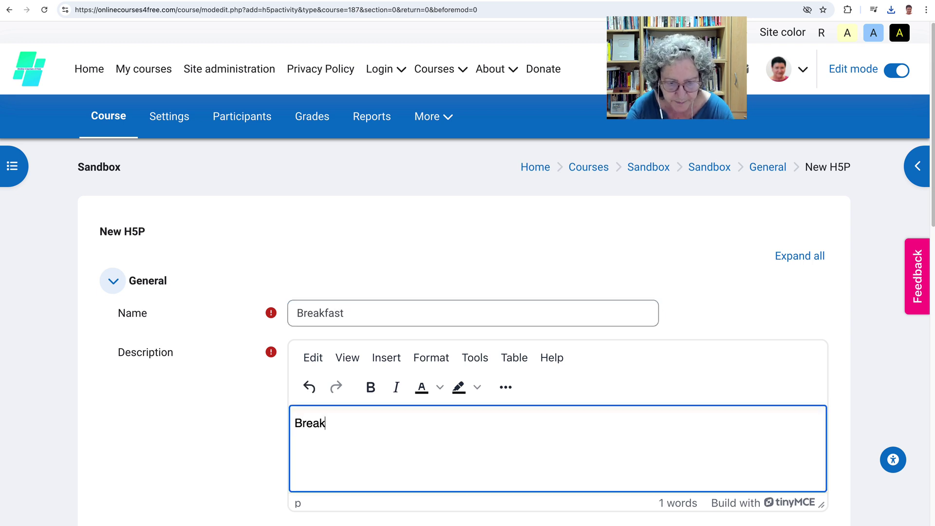
type("fast")
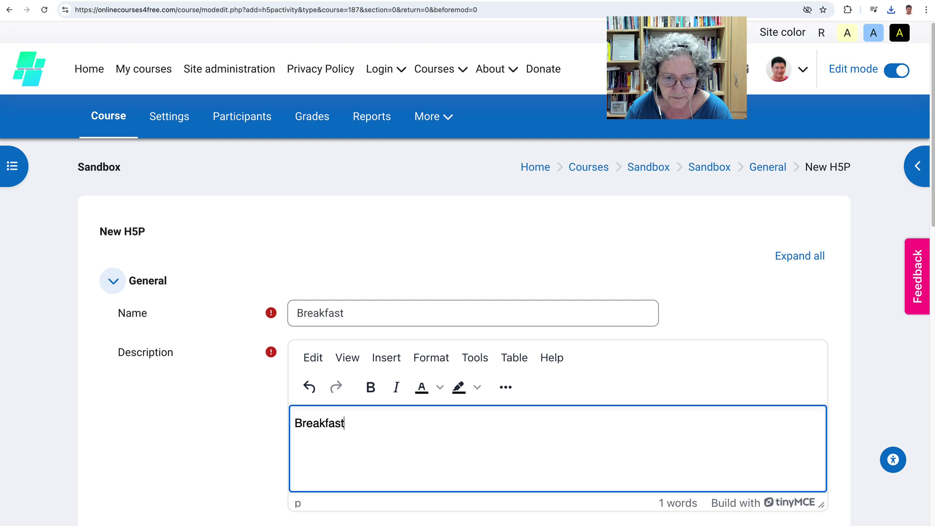
Add the recently downloaded Breakfast (211024, 074833) - Drag the word.h5p as the activity's package file.
scroll(459, 388, "down", 5)
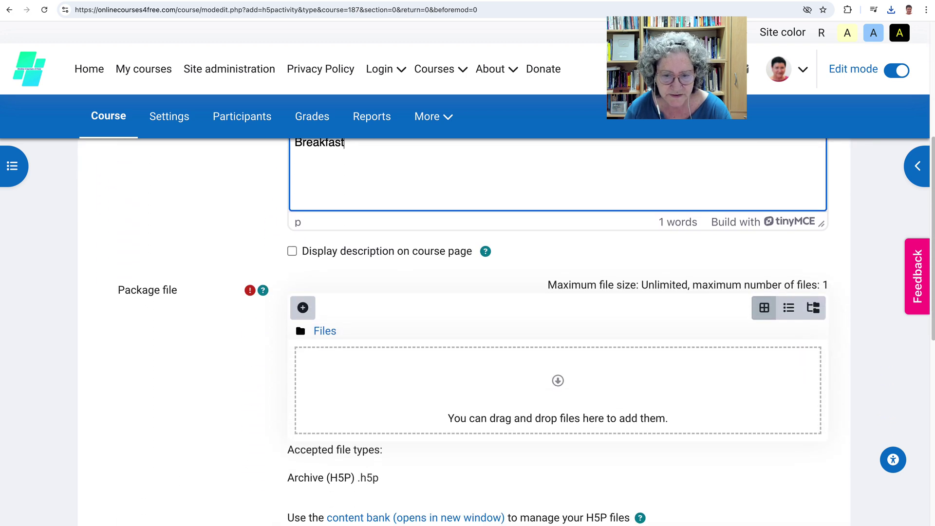
scroll(517, 333, "down", 2)
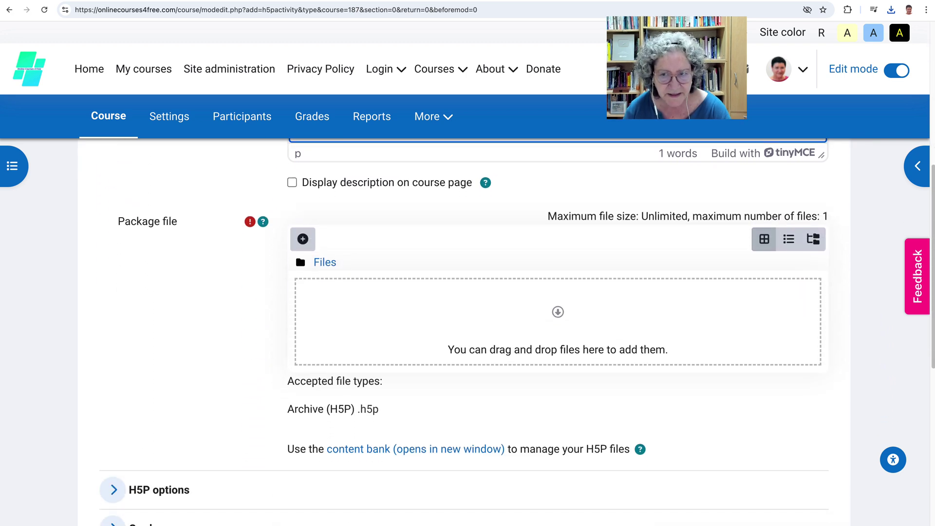
left_click(891, 10)
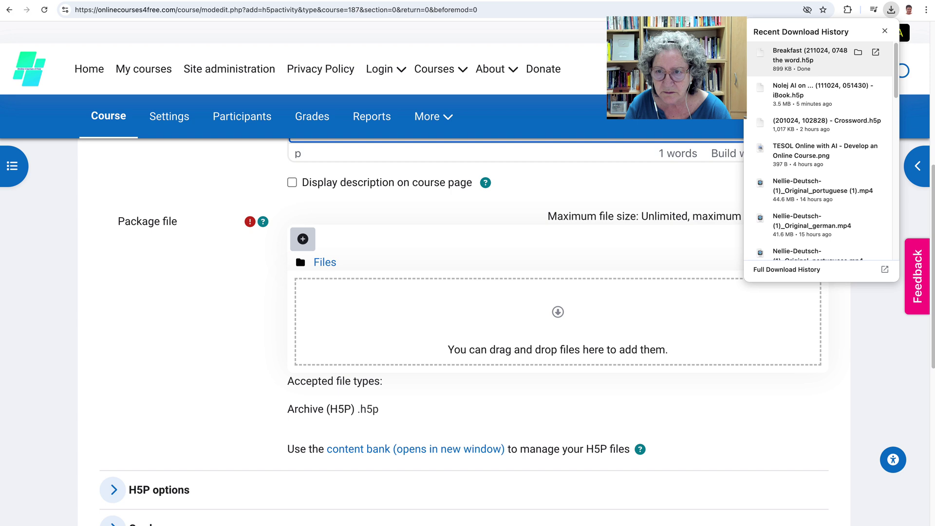
left_click_drag(810, 58, 567, 288)
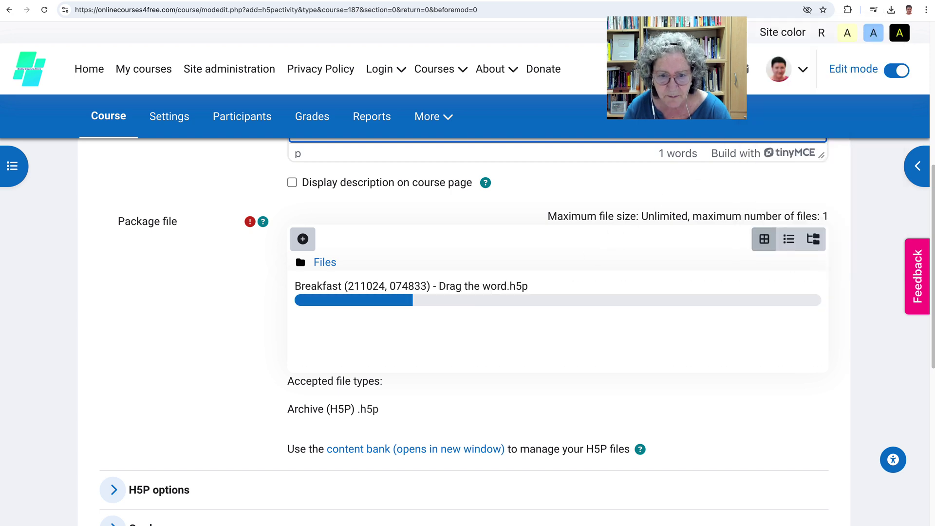
Set the activity's grade to pass to 60.
scroll(567, 288, "down", 5)
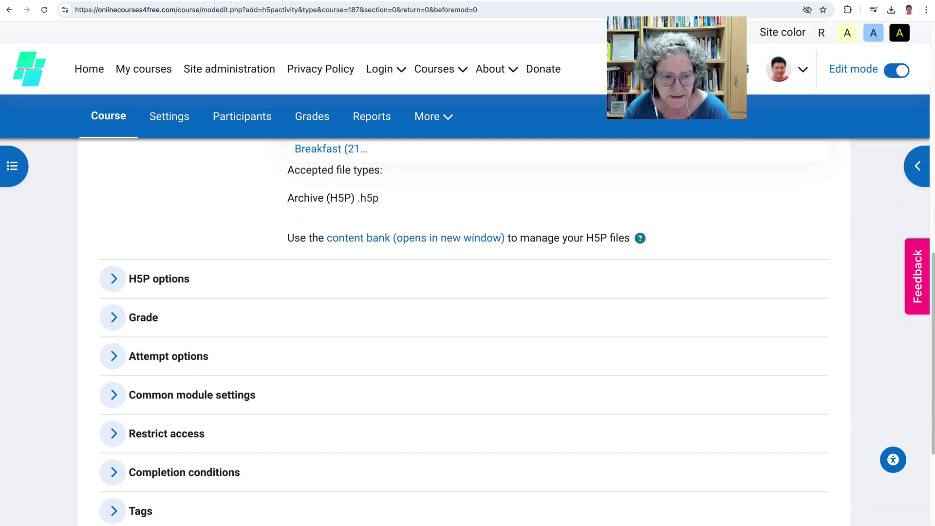
scroll(113, 356, "down", 3)
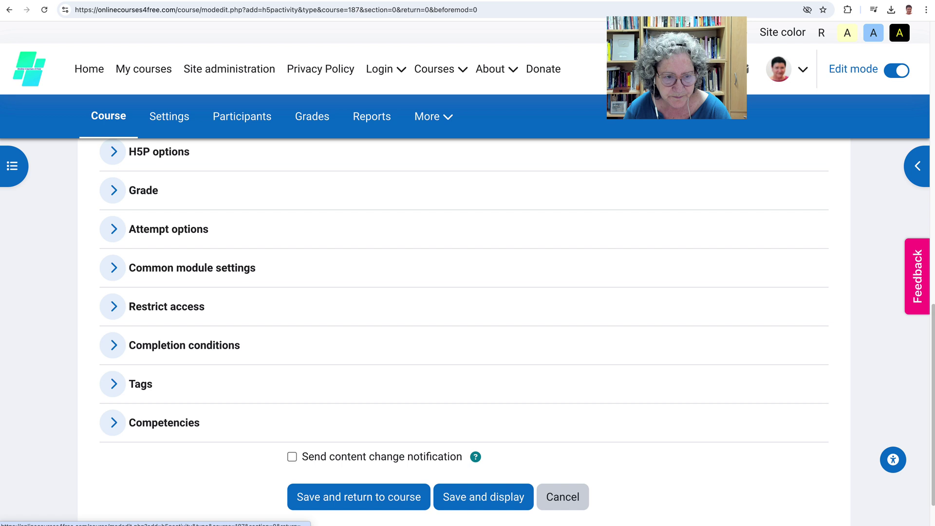
left_click(113, 190)
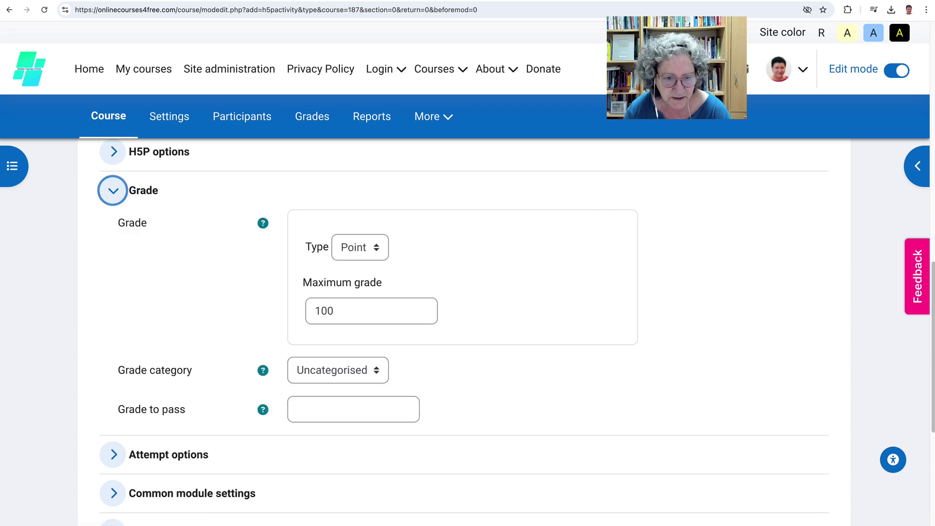
left_click(354, 410)
type("60")
Add completion requirements so that students must receive a grade, with Passing grade selected.
scroll(353, 409, "down", 5)
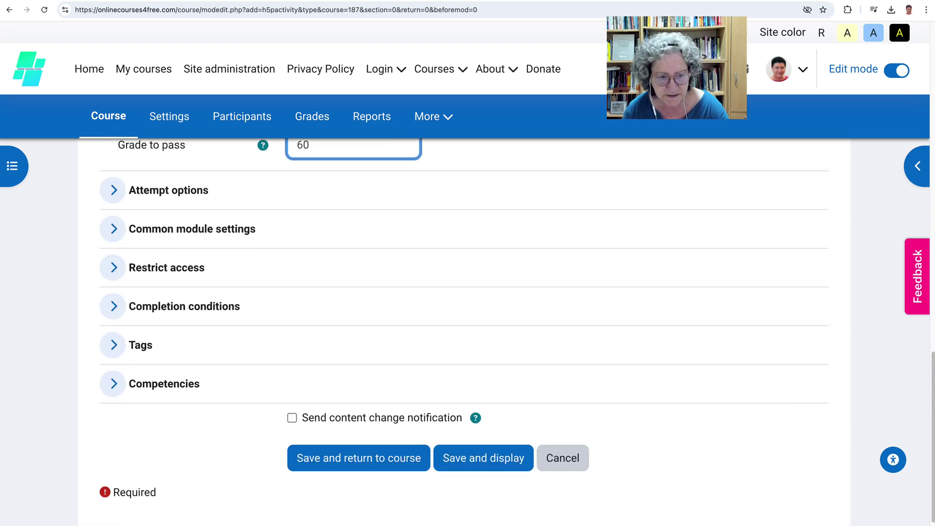
scroll(462, 292, "down", 1)
left_click(113, 285)
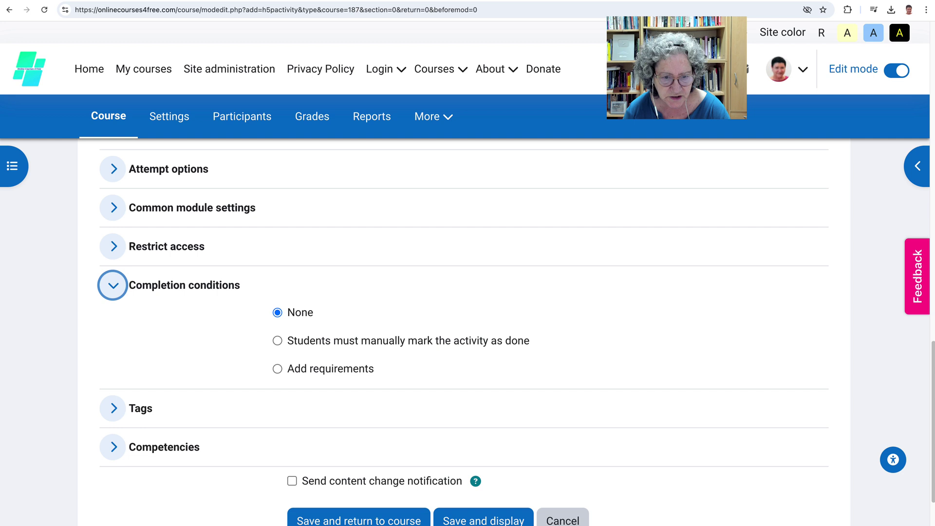
left_click(278, 369)
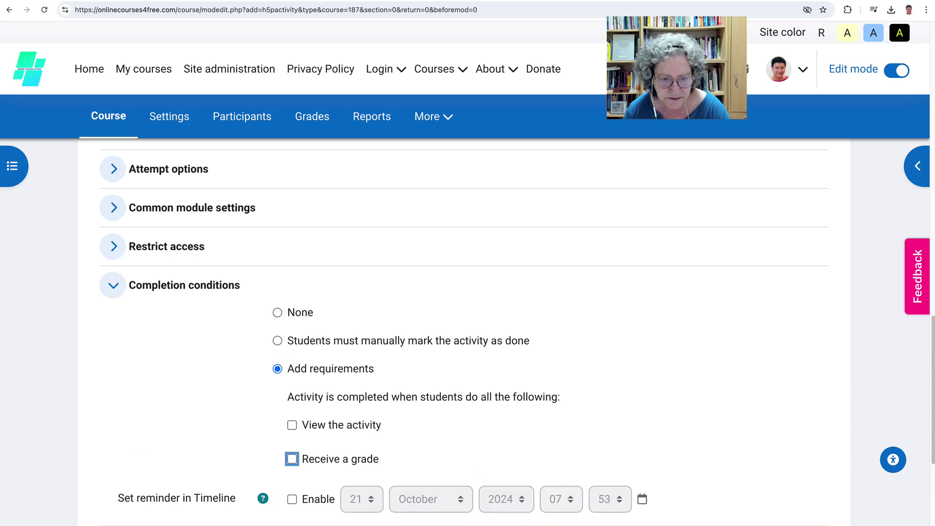
key("space")
scroll(463, 331, "down", 3)
left_click(305, 374)
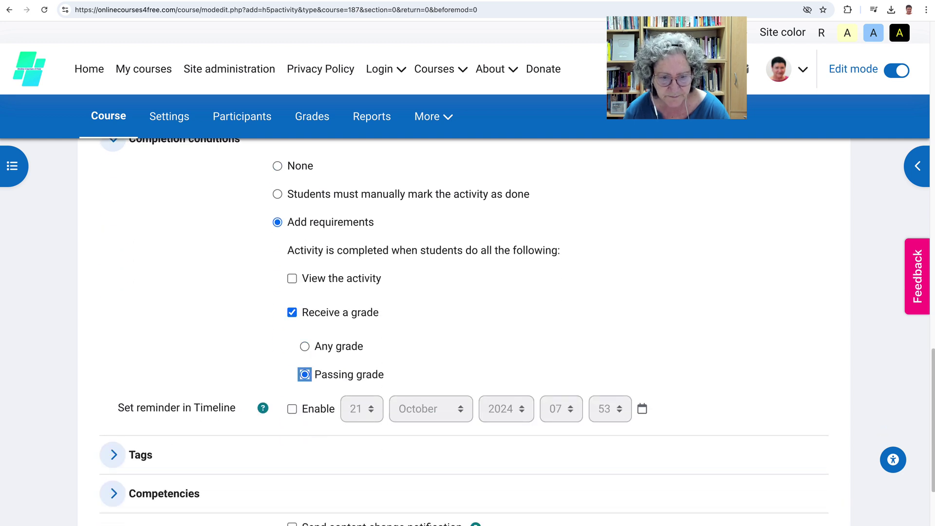
Save and display the Breakfast activity, and look over its preview.
scroll(305, 375, "down", 3)
left_click(483, 437)
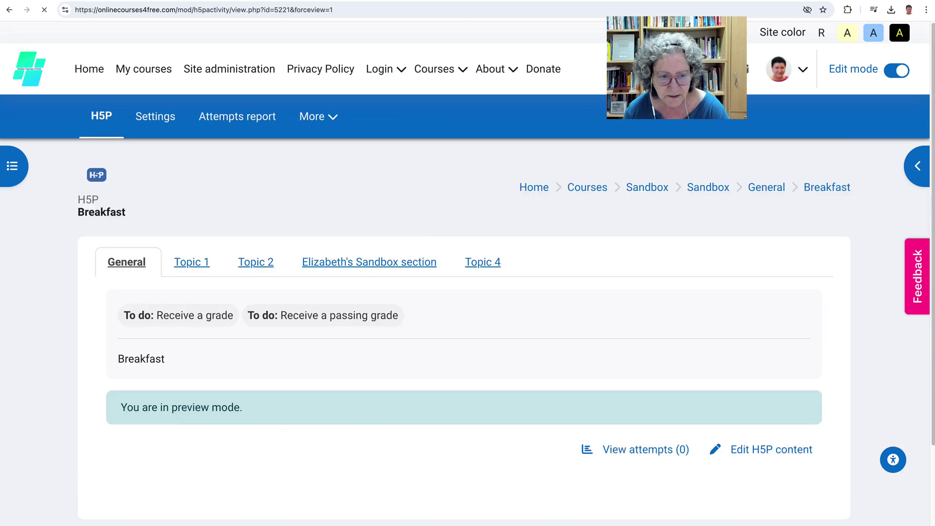
scroll(463, 332, "down", 3)
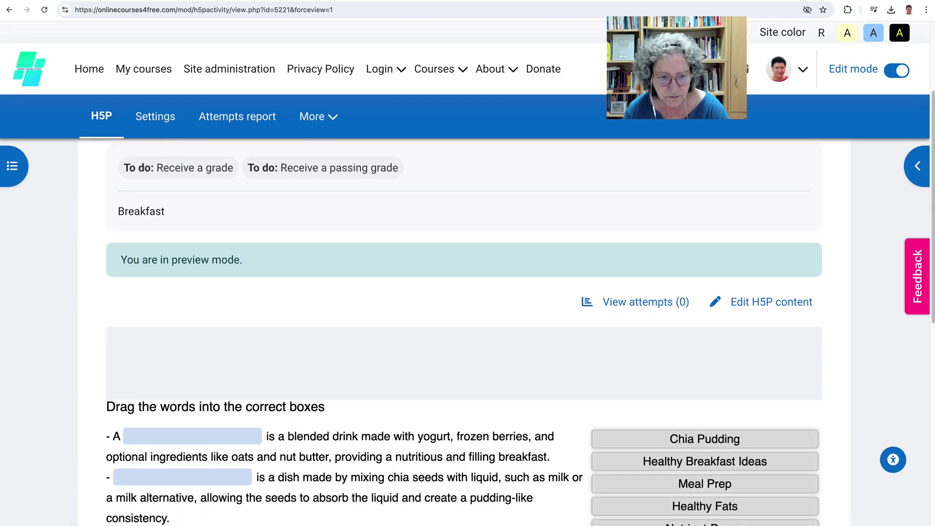
scroll(463, 332, "down", 7)
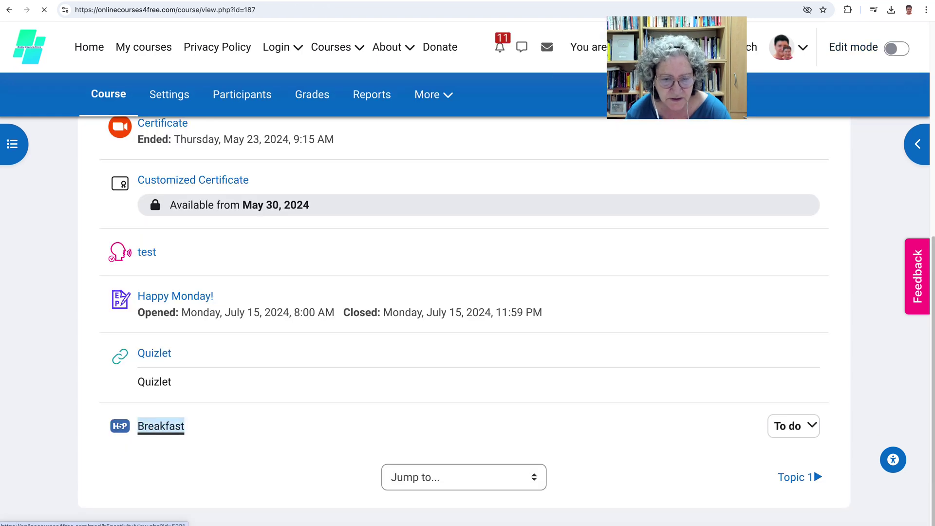
Attempt the Breakfast activity with Healthy Breakfast Ideas in the first blank and Healthy Fats in the third, and check the answers.
left_click(161, 426)
scroll(463, 331, "down", 2)
left_click_drag(705, 336, 273, 336)
mouse_move(704, 404)
left_mouse_down()
mouse_move(211, 411)
mouse_move(241, 439)
mouse_move(209, 437)
left_mouse_up()
scroll(462, 317, "down", 8)
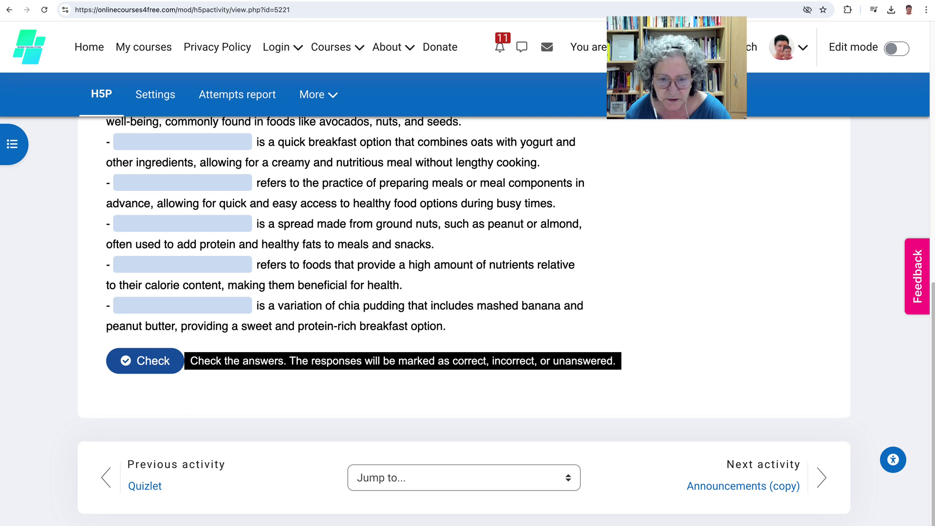
left_click(145, 361)
Examine the marked answers and the completion status of the Breakfast activity.
scroll(341, 317, "down", 4)
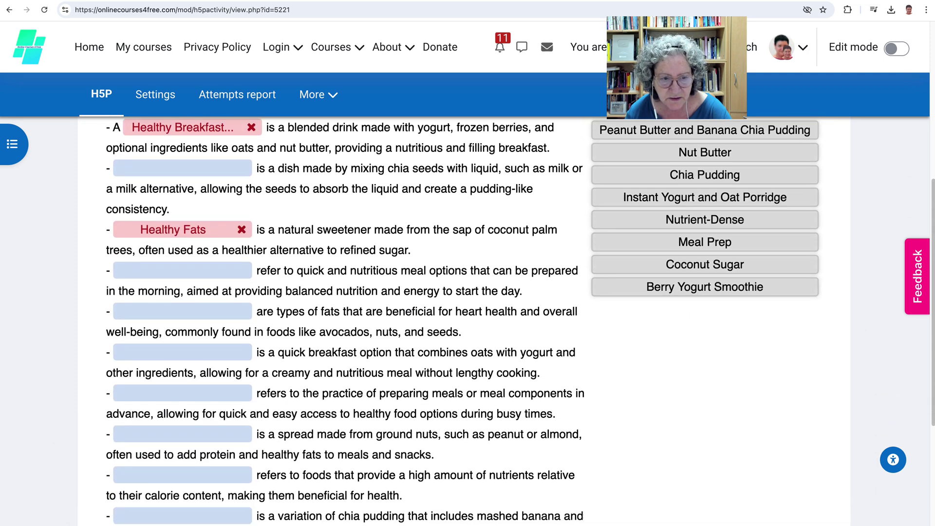
scroll(341, 317, "down", 1)
scroll(341, 317, "up", 5)
scroll(341, 316, "down", 4)
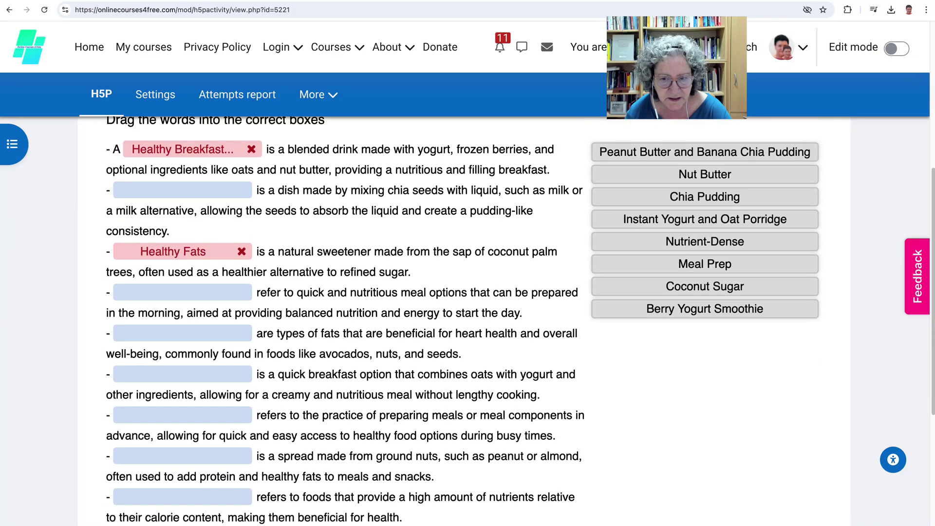
scroll(341, 316, "up", 6)
left_click(802, 47)
scroll(341, 316, "down", 3)
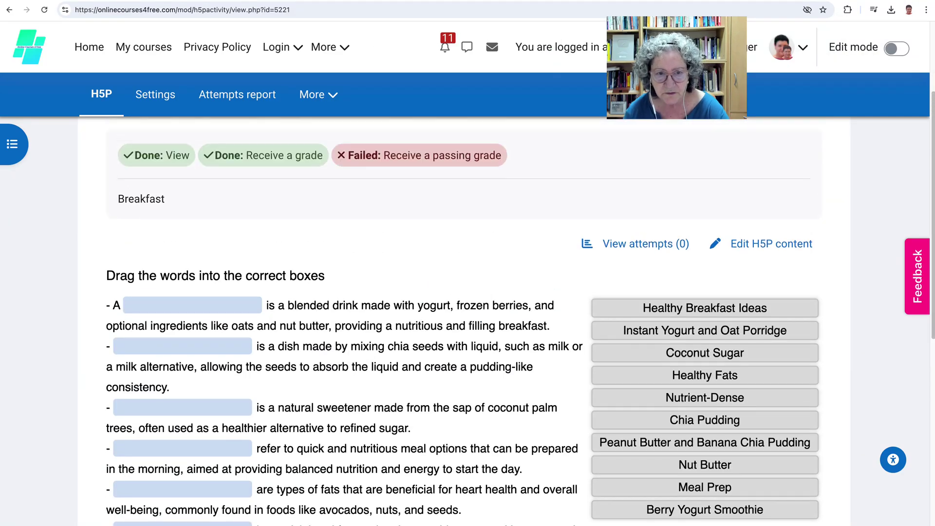
scroll(341, 316, "up", 3)
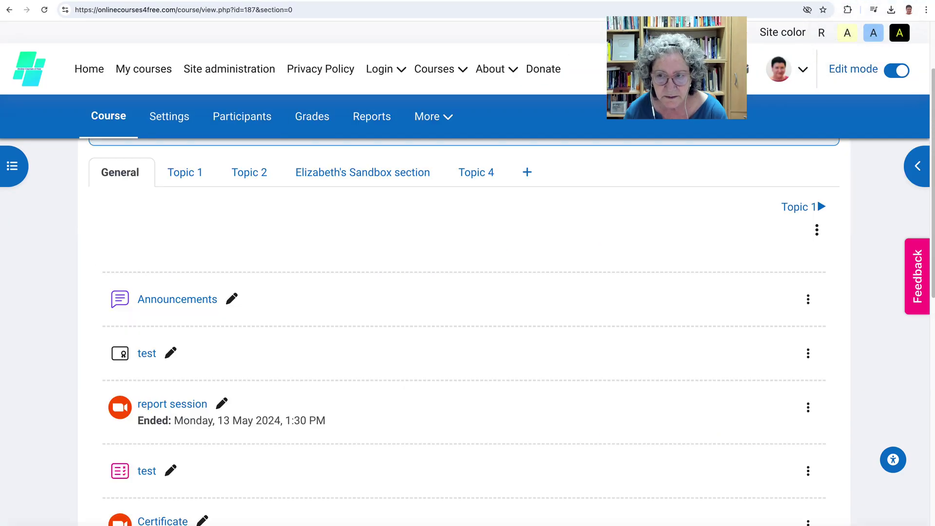
Start a new Interactive Content activity at the end of the course's General section and enter the description Breakfast.
scroll(775, 192, "down", 10)
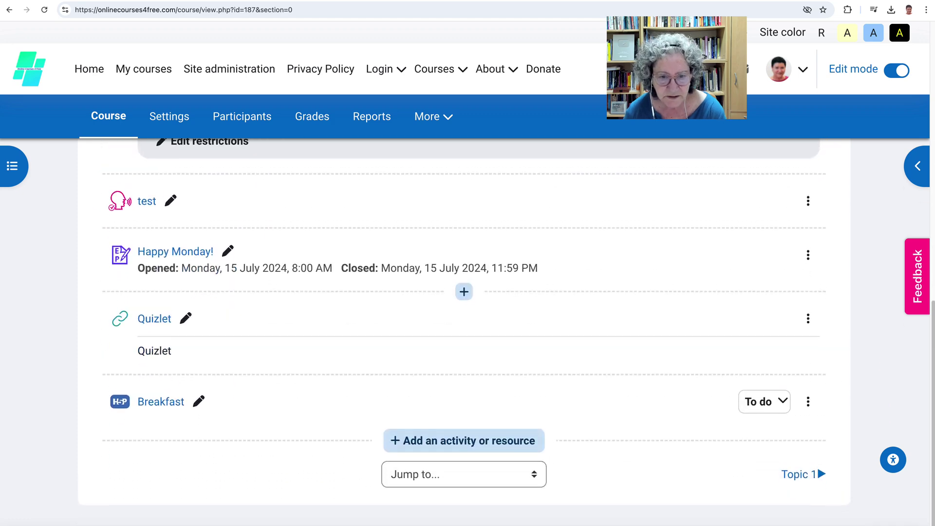
left_click(463, 440)
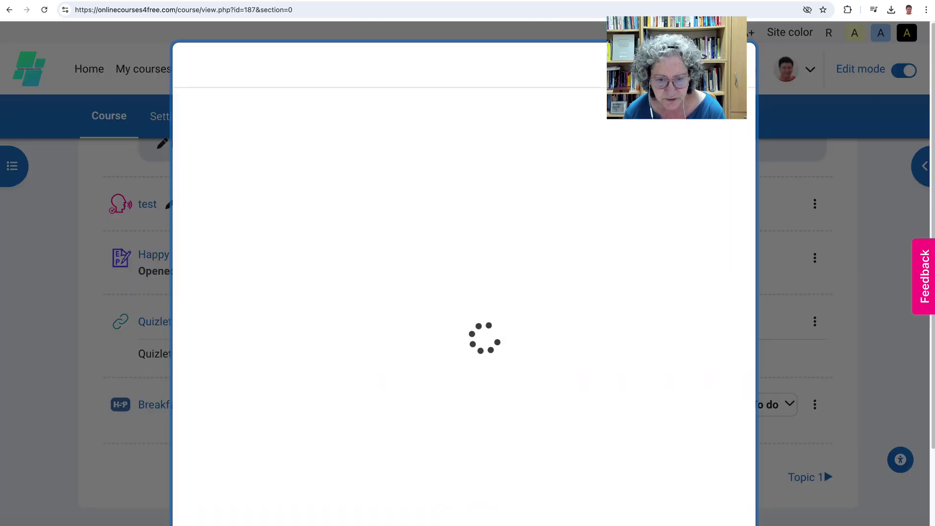
scroll(439, 312, "down", 3)
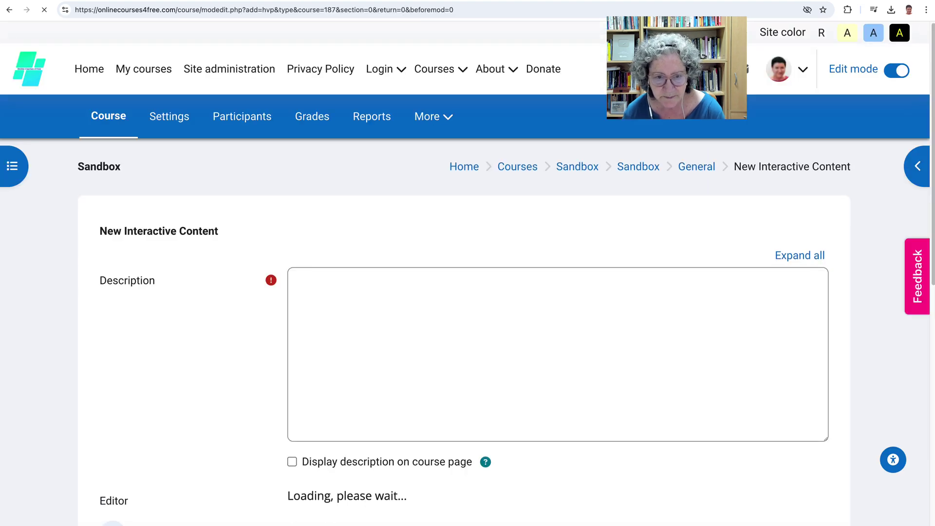
left_click(506, 346)
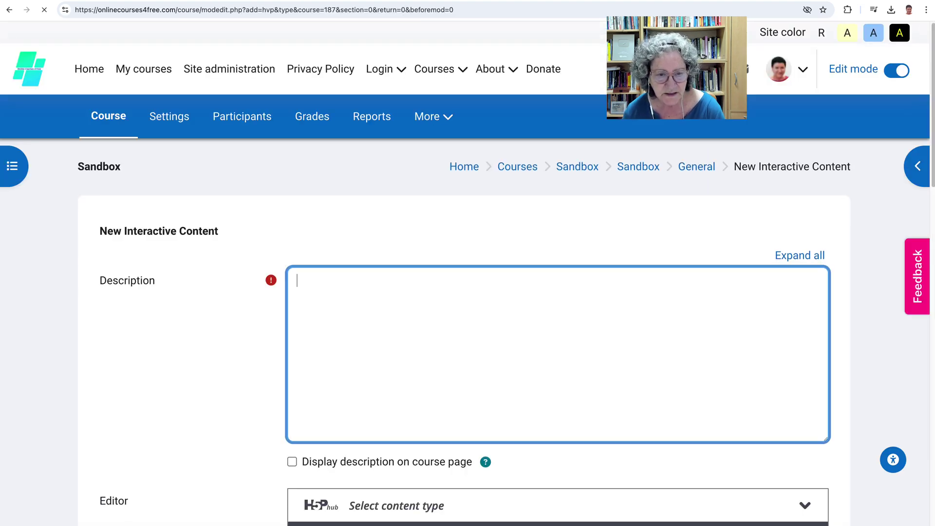
type("Brea")
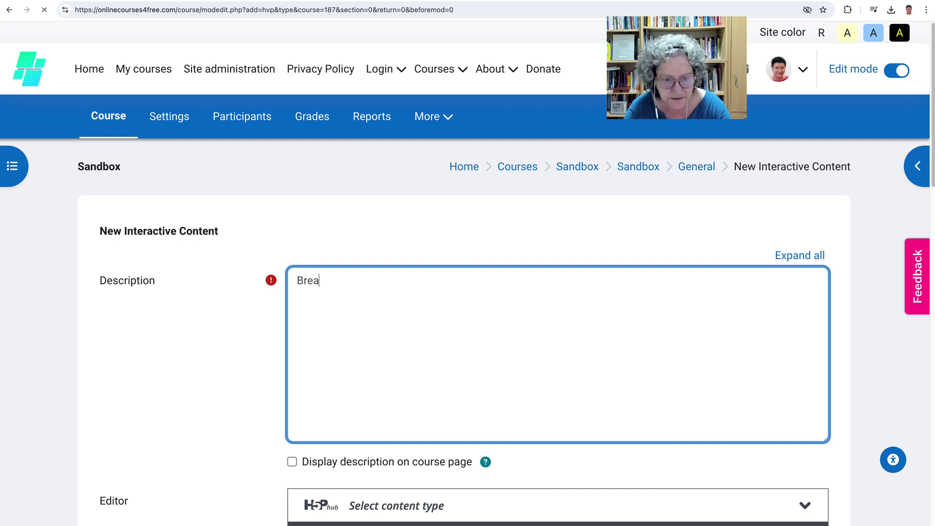
type("kfast")
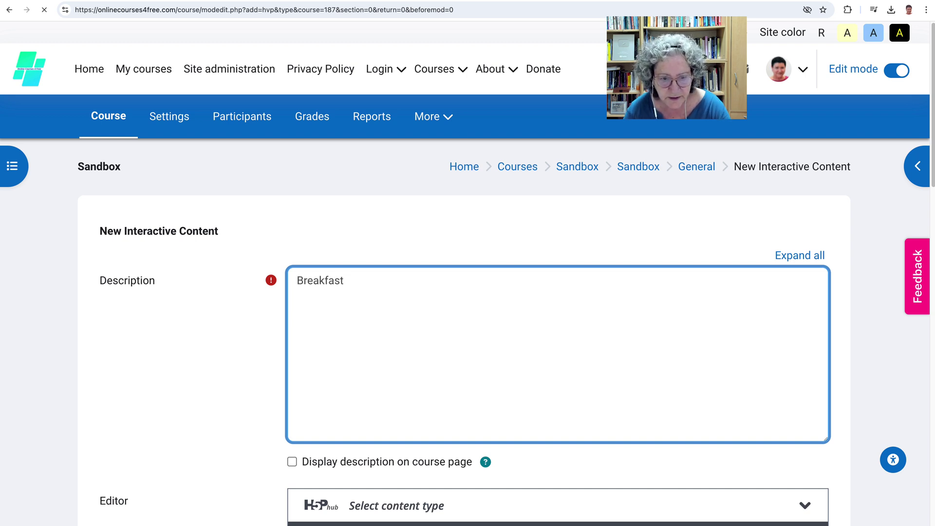
Switch the H5P editor to uploading content and select the file Breakfast (211024, 074833) - Drag the word.h5p.
scroll(507, 346, "down", 6)
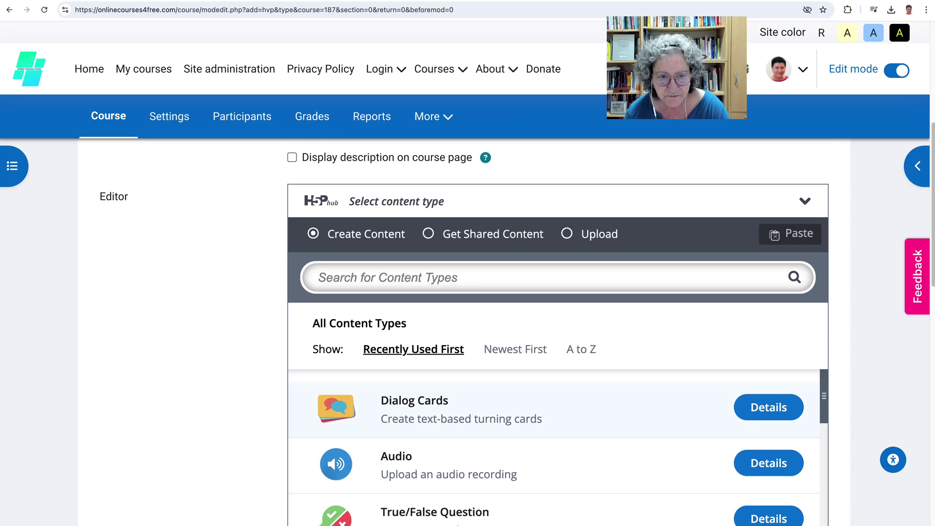
scroll(558, 331, "up", 1)
scroll(558, 331, "down", 8)
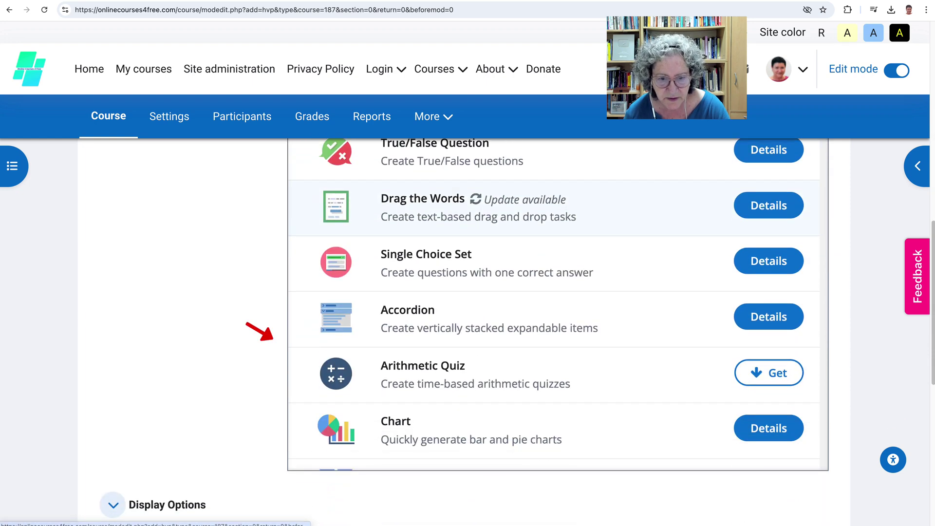
scroll(558, 331, "up", 3)
scroll(557, 331, "up", 4)
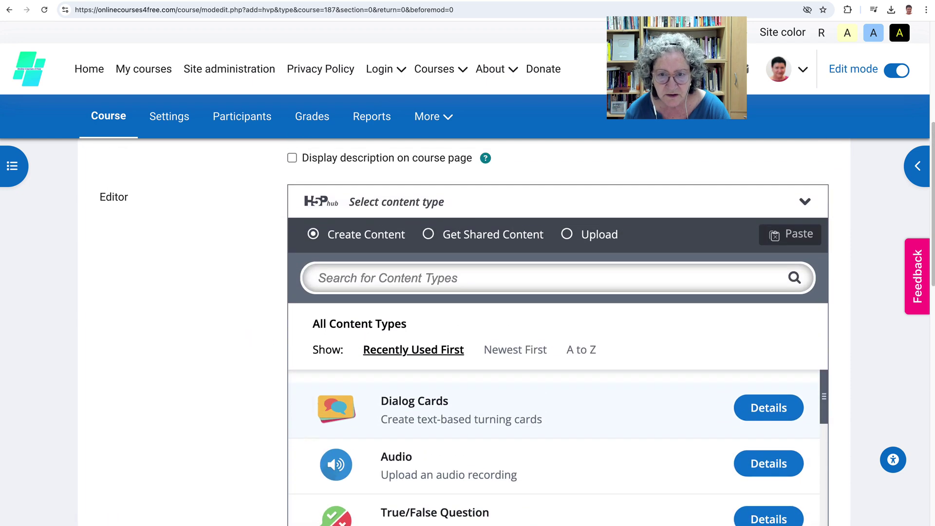
left_click(592, 237)
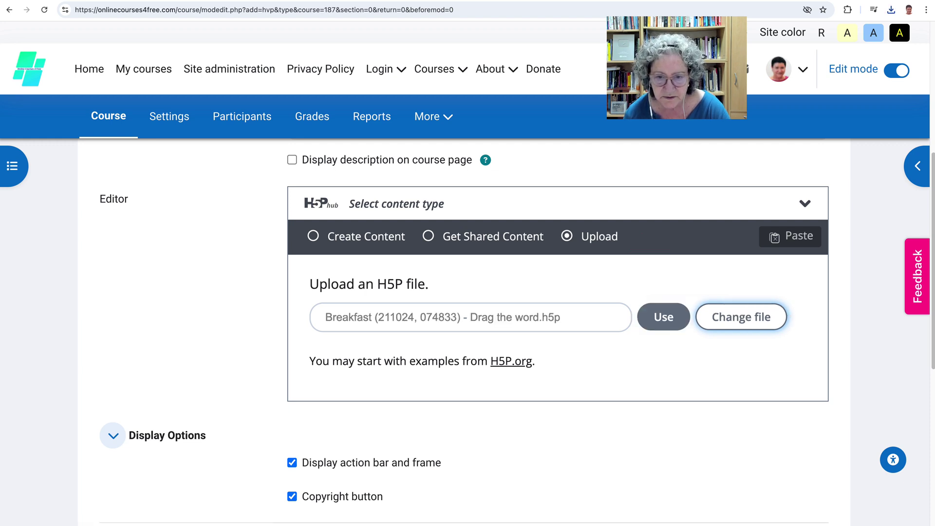
Set the Interactive Content activity's grade to pass to 6.
scroll(516, 331, "down", 2)
scroll(113, 208, "down", 6)
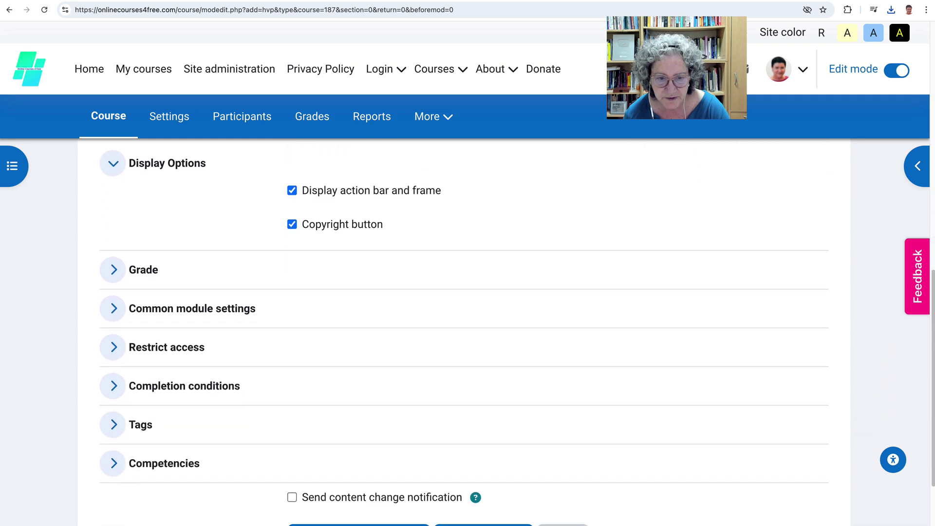
scroll(112, 208, "up", 2)
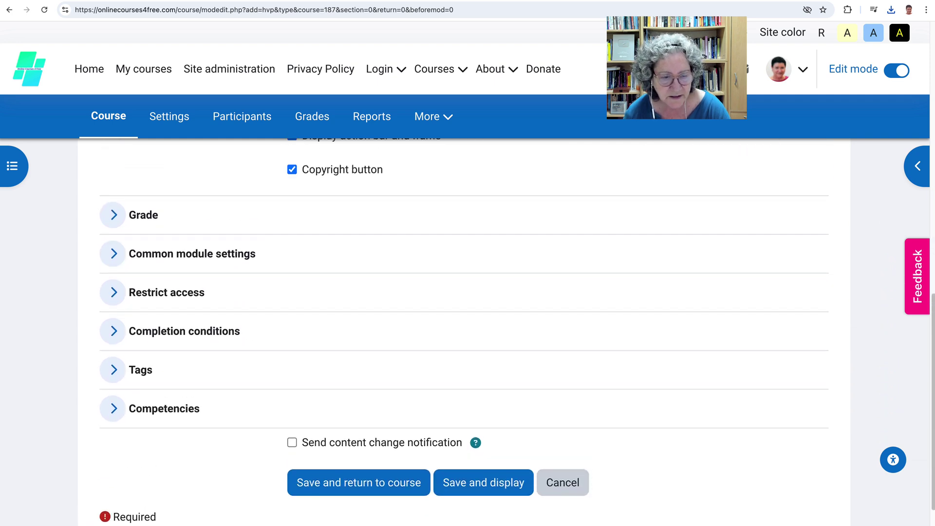
left_click(113, 222)
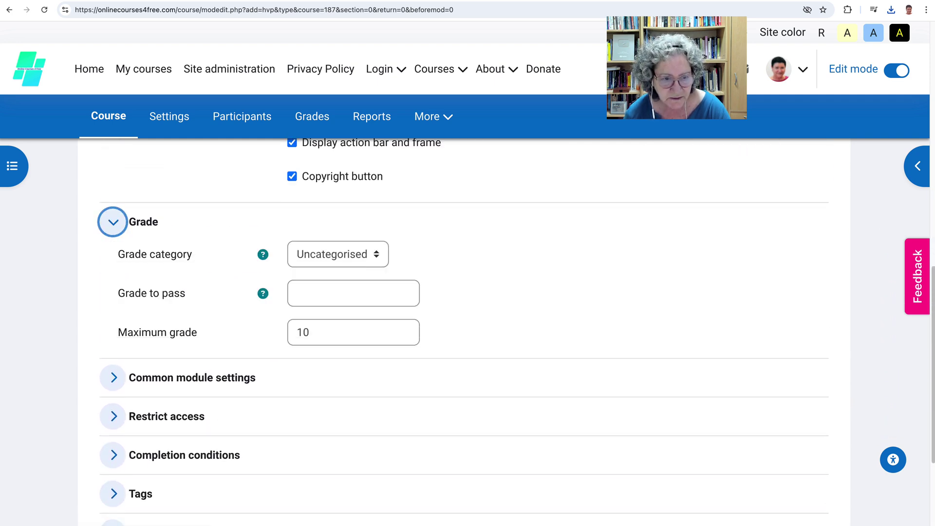
left_click(353, 294)
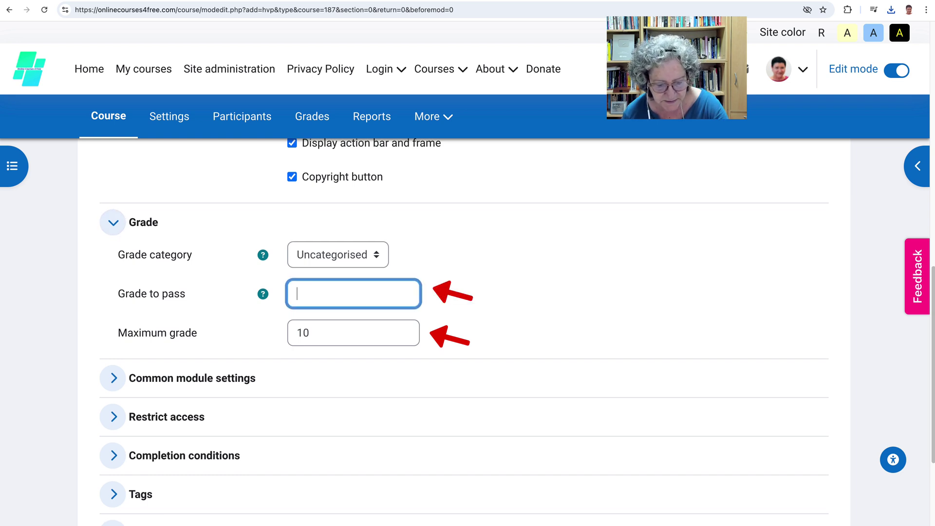
type("6")
Add completion requirements so that students must receive a passing grade, and save and display the activity.
scroll(468, 331, "down", 5)
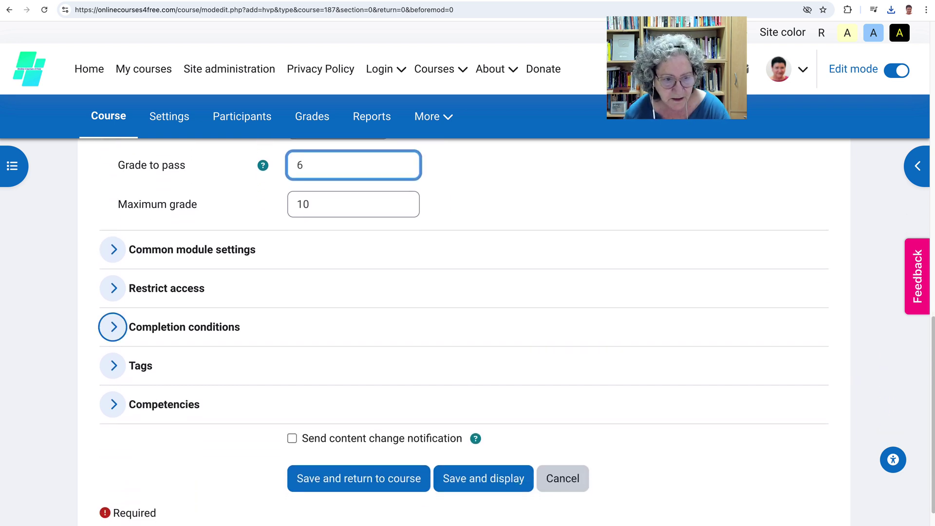
left_click(113, 327)
scroll(113, 327, "down", 3)
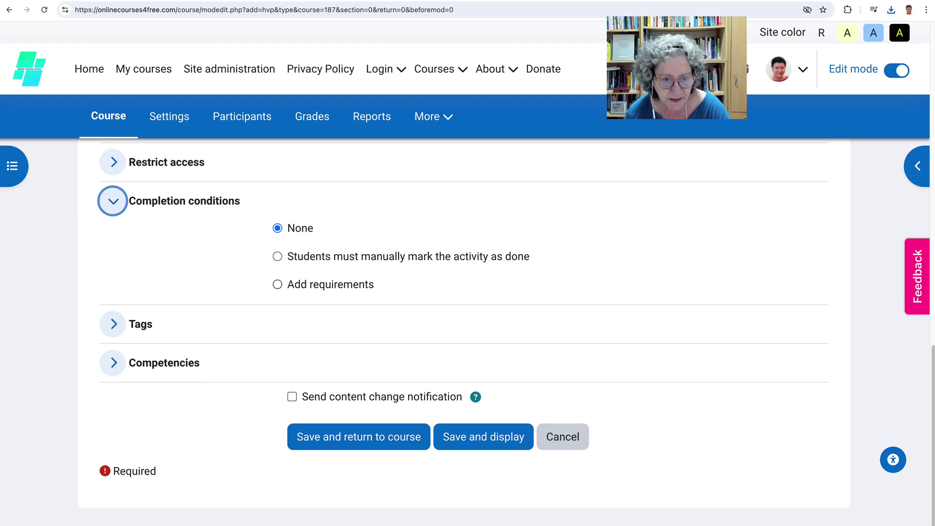
left_click(278, 285)
left_click(292, 410)
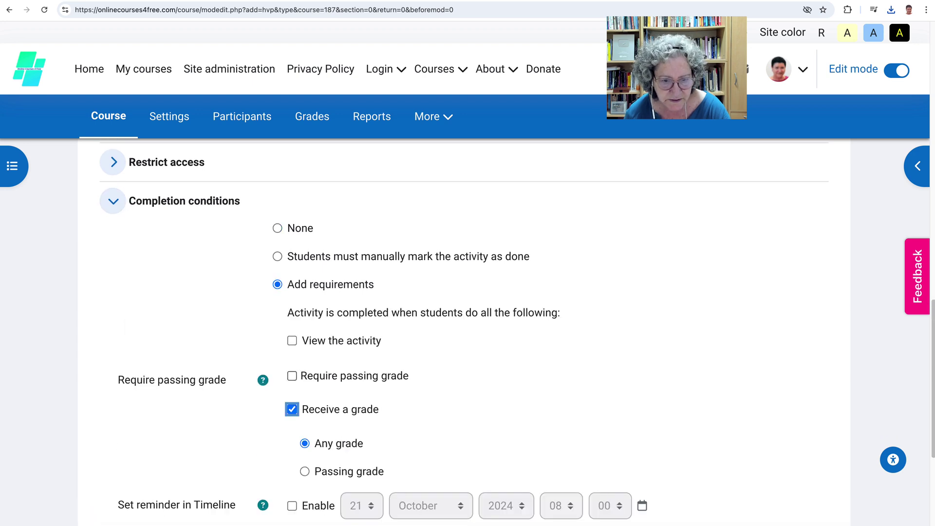
scroll(467, 331, "down", 2)
left_click(305, 395)
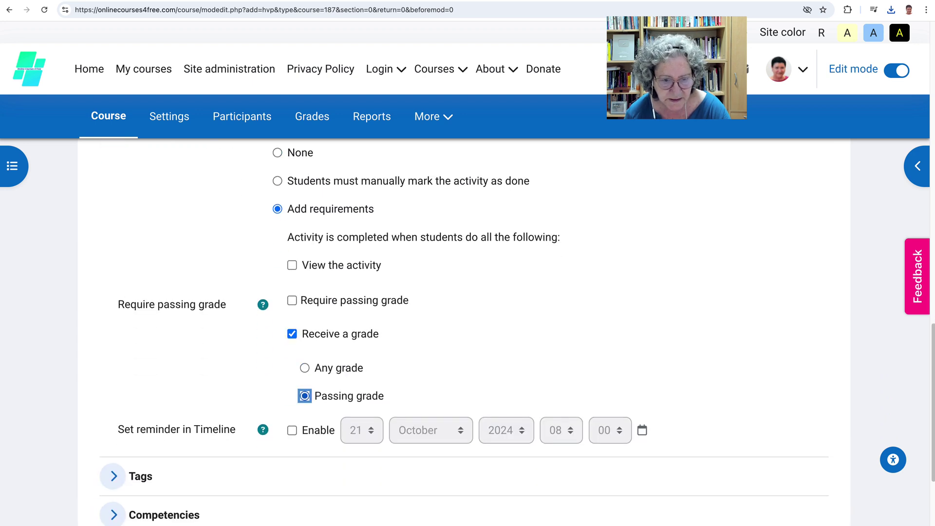
scroll(305, 396, "down", 4)
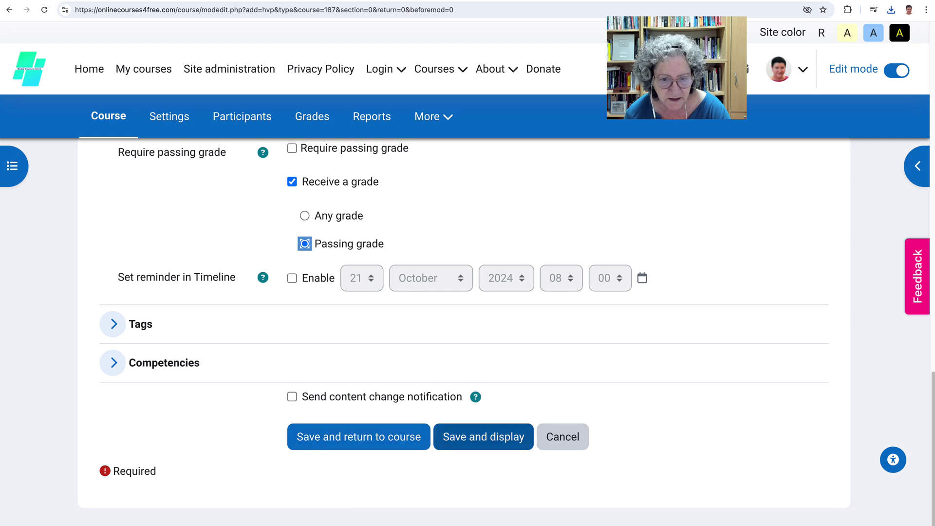
left_click(483, 437)
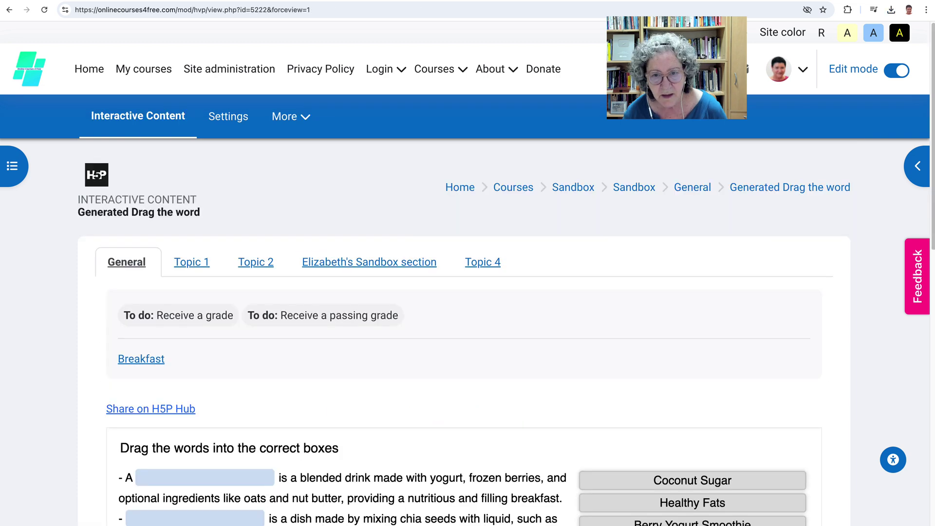
Examine the Generated Drag the word activity, including its completion requirements, exercise text and H5P Hub sharing option.
scroll(468, 312, "down", 8)
scroll(467, 321, "down", 5)
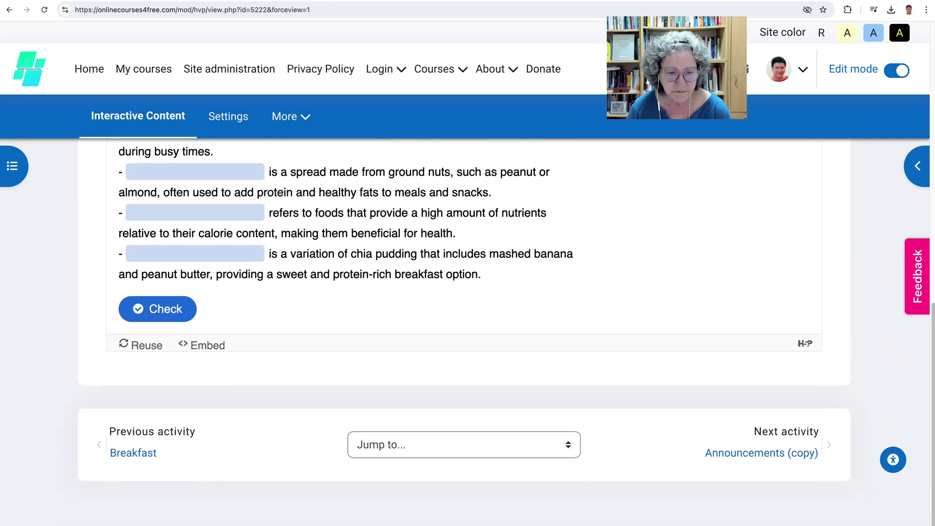
scroll(468, 321, "up", 7)
scroll(692, 350, "up", 6)
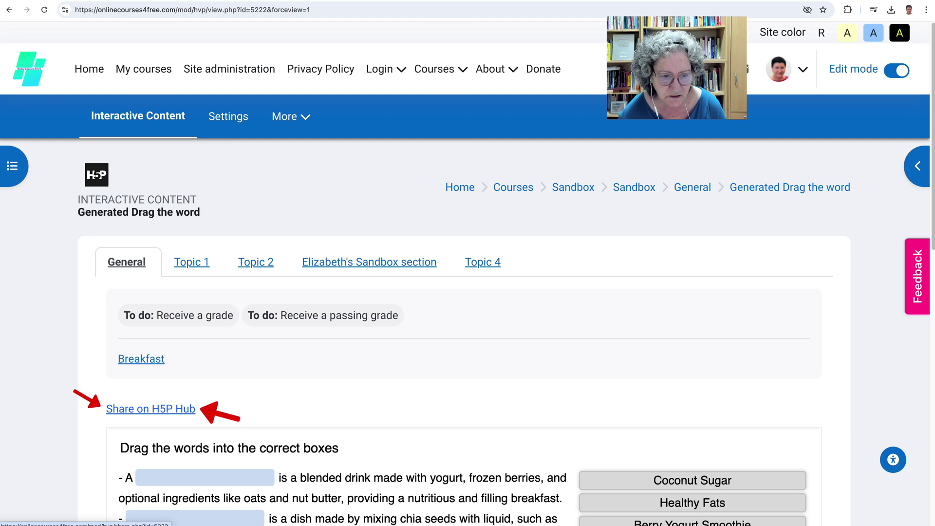
scroll(468, 293, "down", 2)
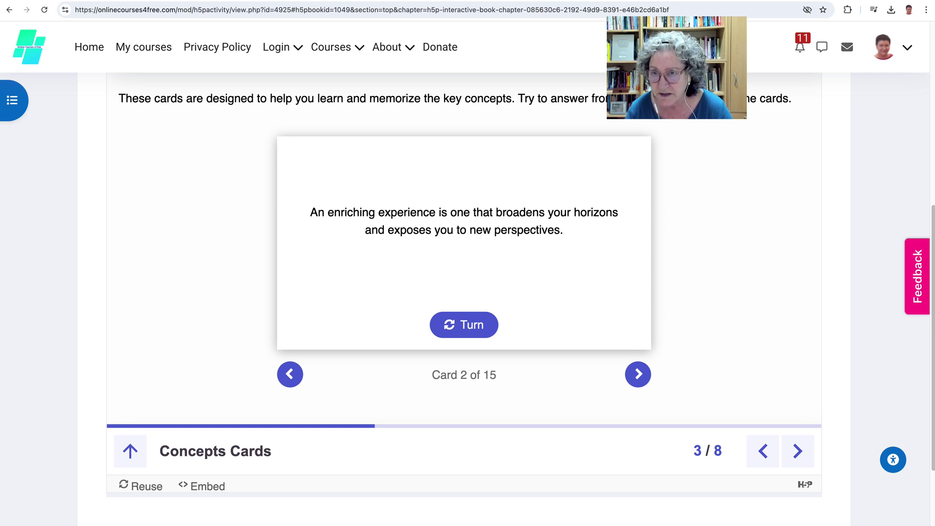
left_click(819, 1)
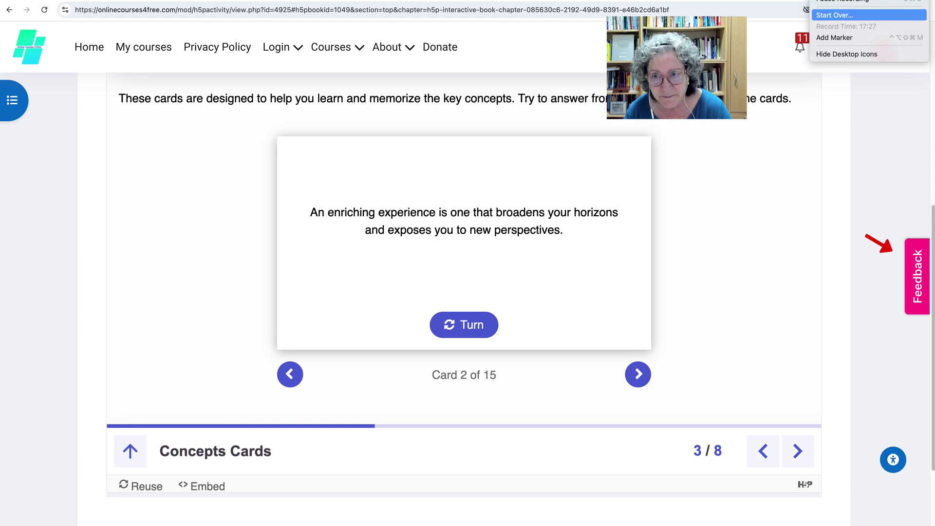